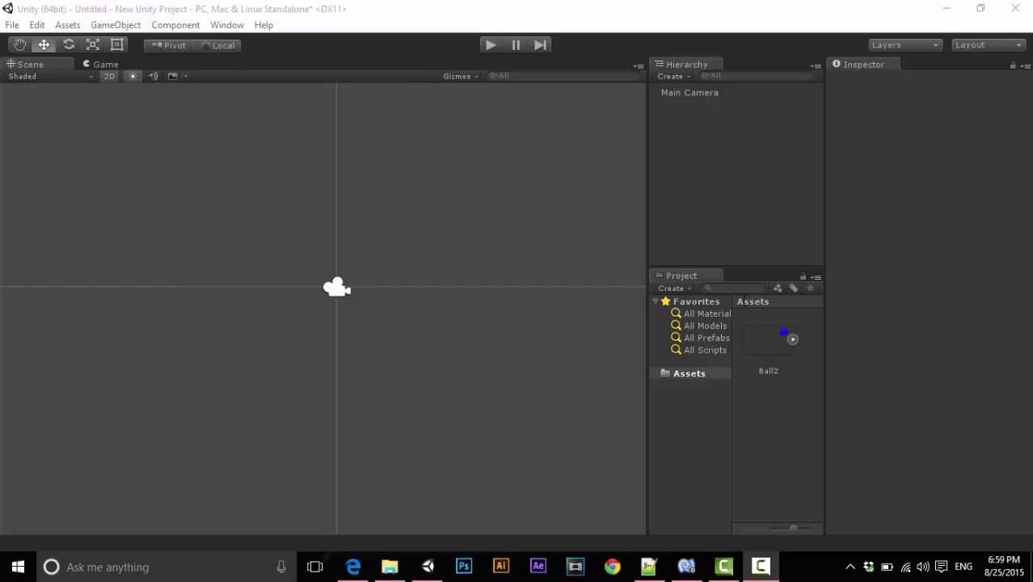
Place the Ball2 sprite in the scene and create an empty object named Click
{"action": "left_click_drag", "start_coordinate": [755, 341], "coordinate": [705, 189]}
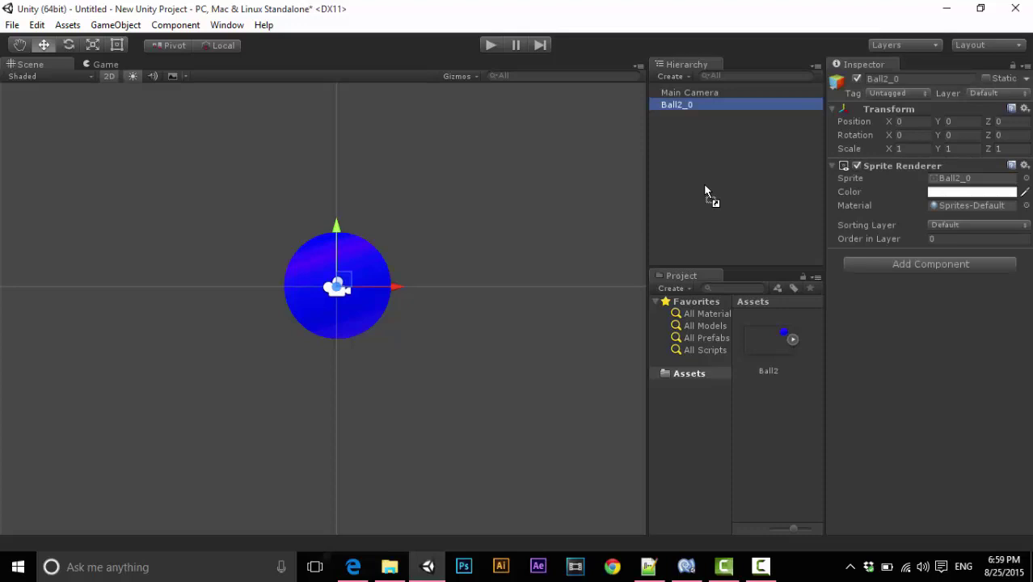
{"action": "left_click", "coordinate": [702, 151]}
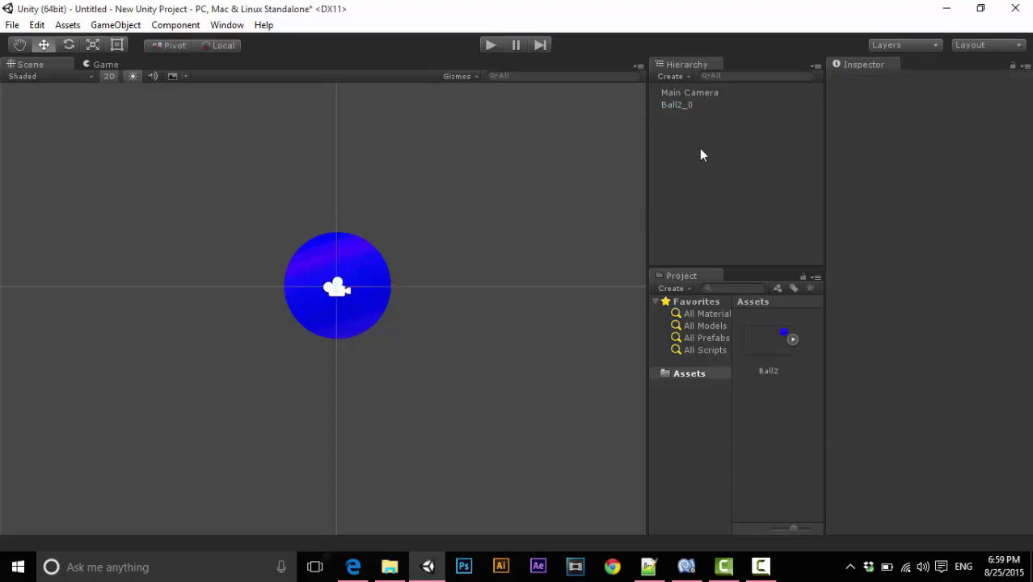
{"action": "right_click", "coordinate": [690, 140]}
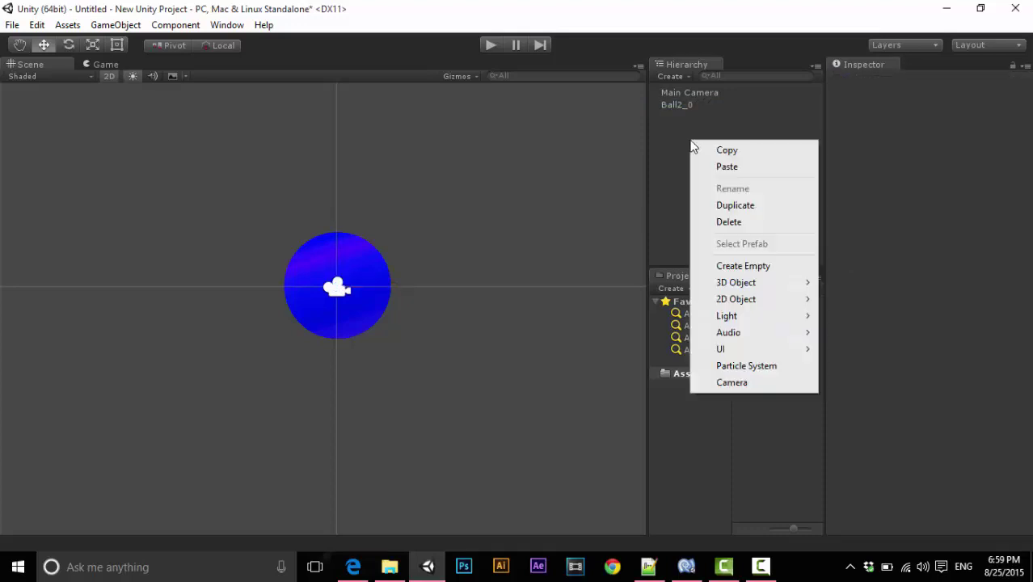
{"action": "left_click", "coordinate": [739, 266]}
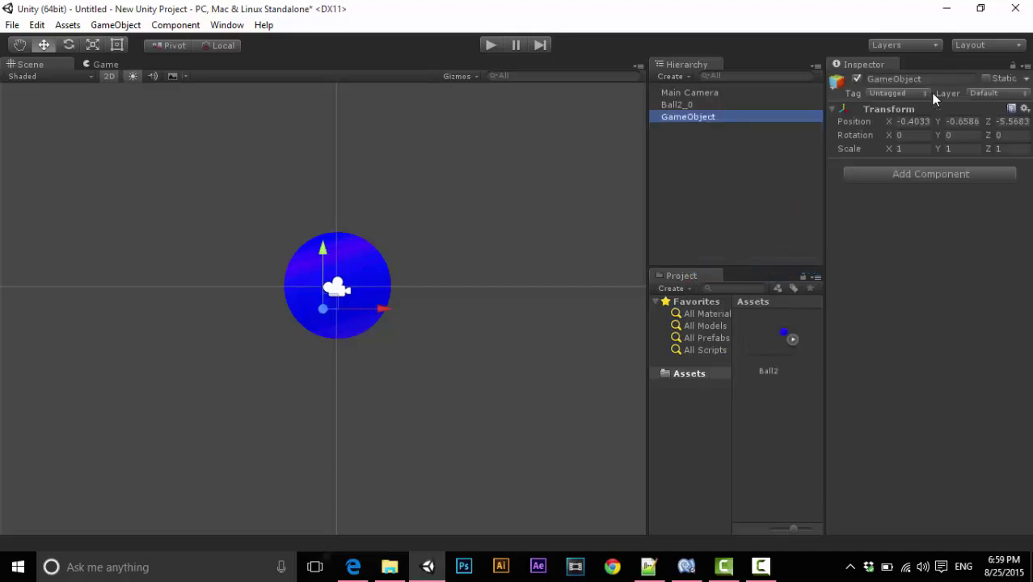
{"action": "left_click", "coordinate": [930, 79]}
{"action": "key", "text": "BackSpace"}
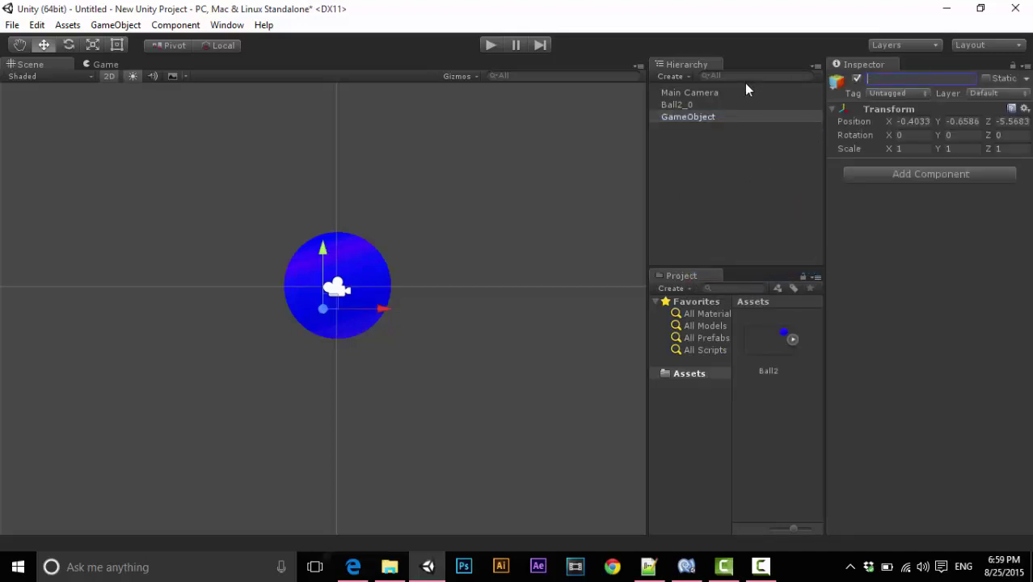
{"action": "type", "text": "Click"}
Attach a new JavaScript script named Script1 to the Click object
{"action": "left_click", "coordinate": [883, 175]}
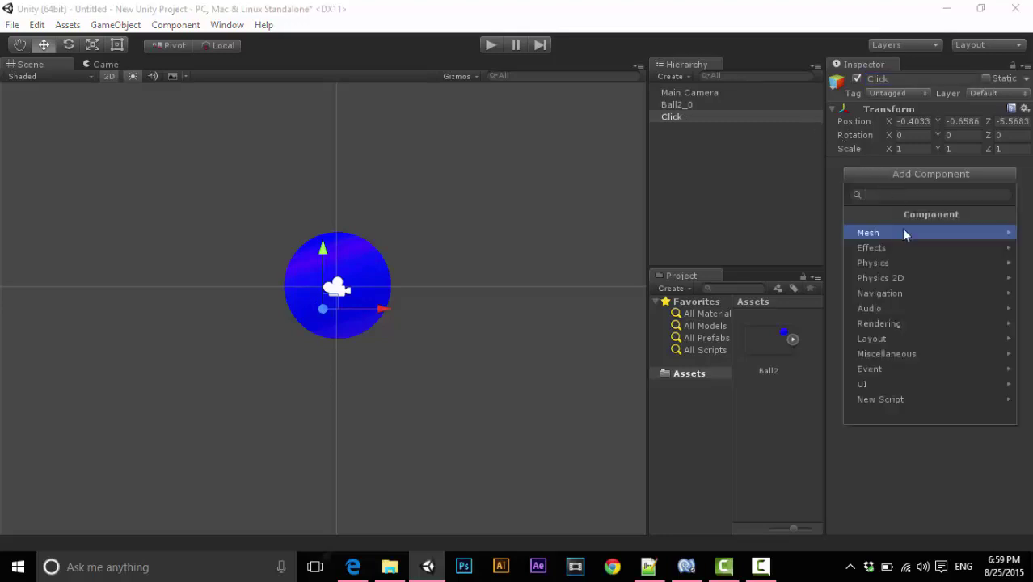
{"action": "left_click", "coordinate": [894, 399]}
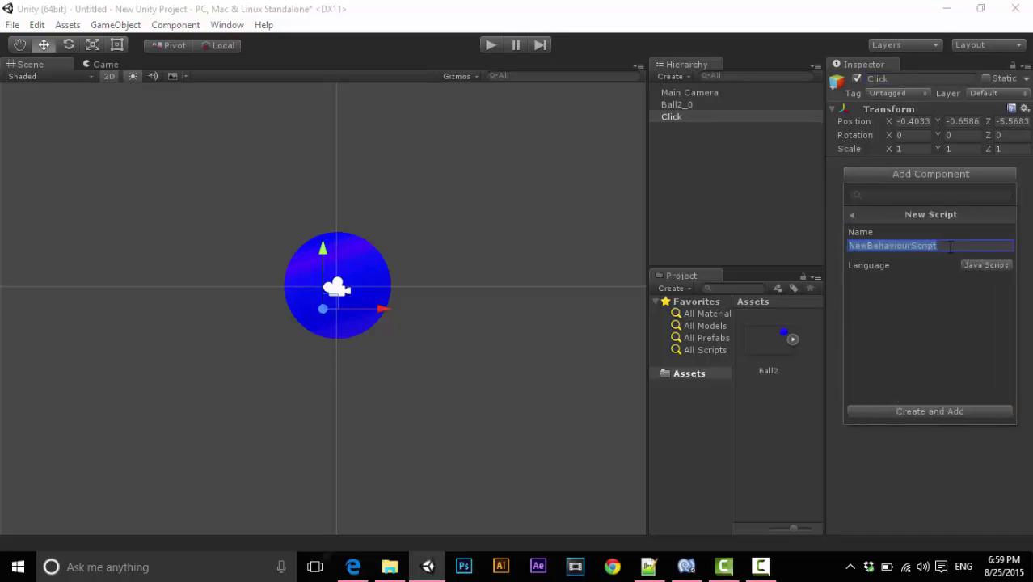
{"action": "key", "text": "BackSpace"}
{"action": "type", "text": "S"}
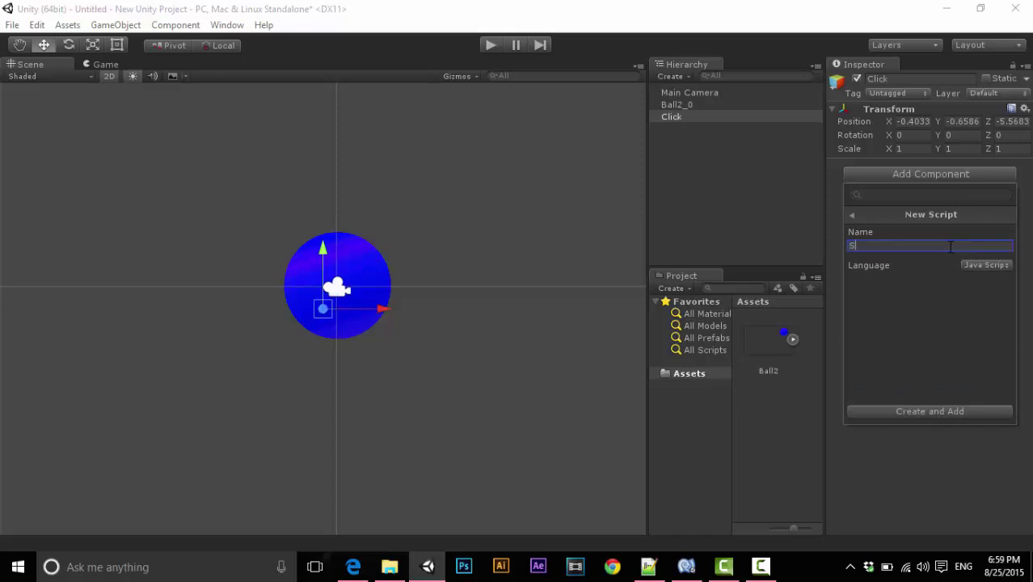
{"action": "type", "text": "cript"}
{"action": "type", "text": "1"}
{"action": "key", "text": "Return"}
{"action": "left_click", "coordinate": [953, 173]}
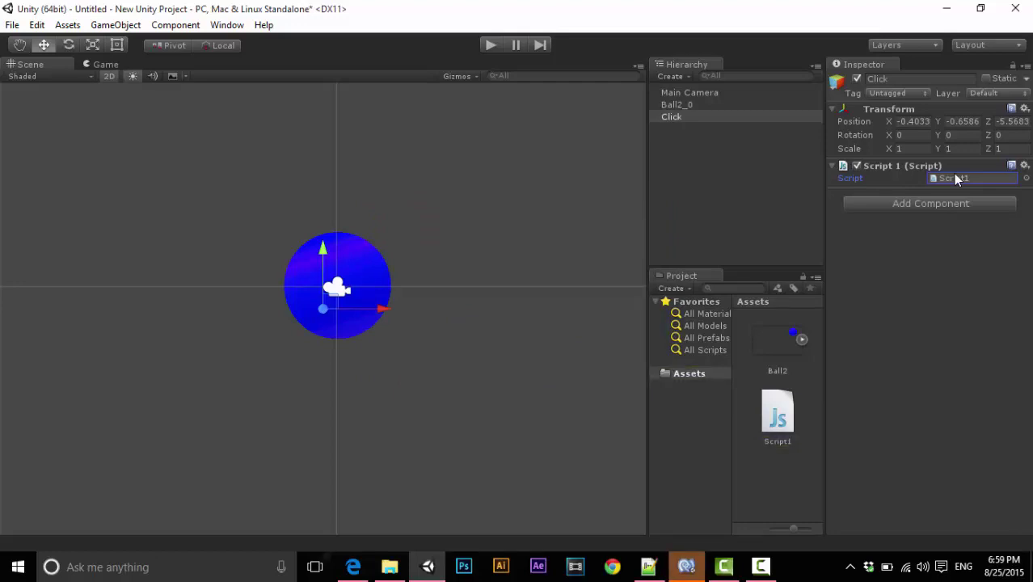
Declare 'var hit : RaycastHit2D;' inside Script1's Update function, then return to Unity
{"action": "left_click", "coordinate": [685, 569]}
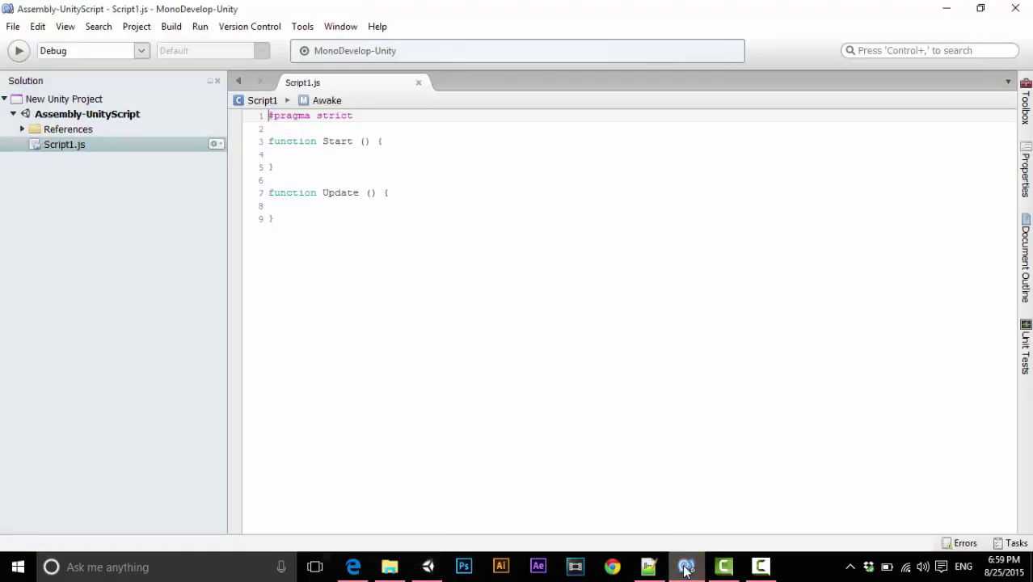
{"action": "left_click", "coordinate": [288, 210]}
{"action": "key", "text": "Return"}
{"action": "key", "text": "Return"}
{"action": "key", "text": "Return"}
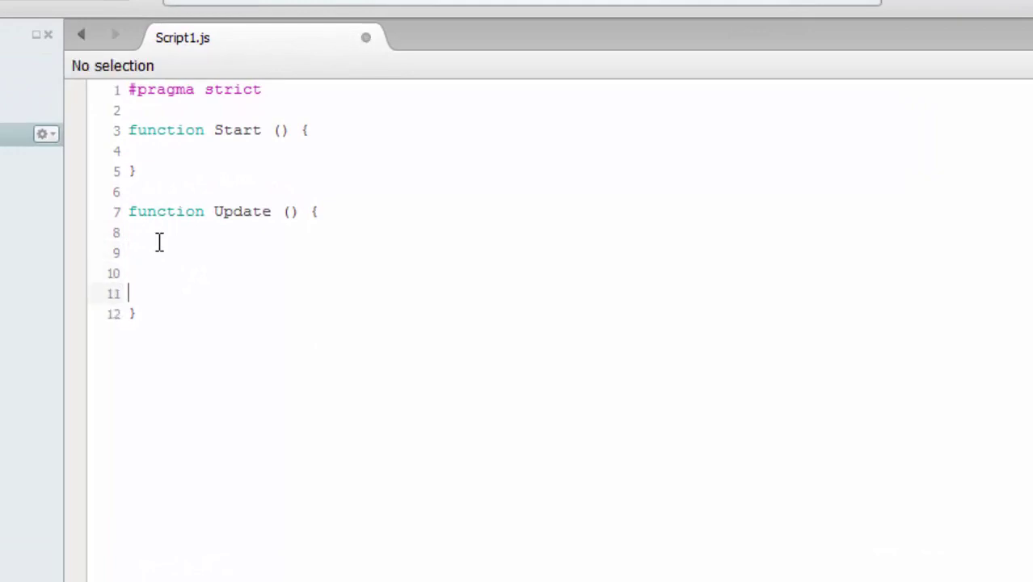
{"action": "left_click", "coordinate": [159, 242]}
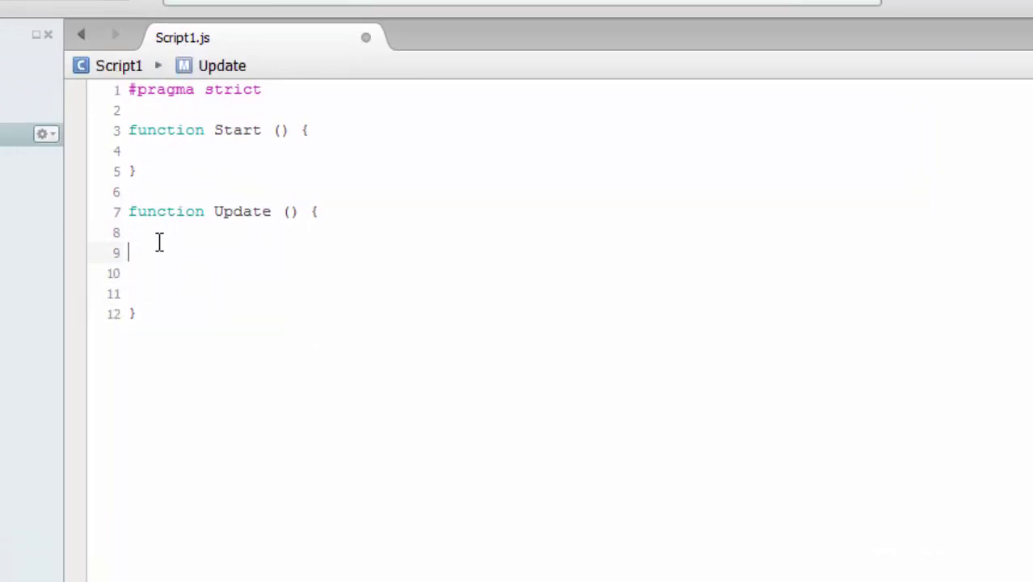
{"action": "type", "text": "var "}
{"action": "type", "text": "hit : "}
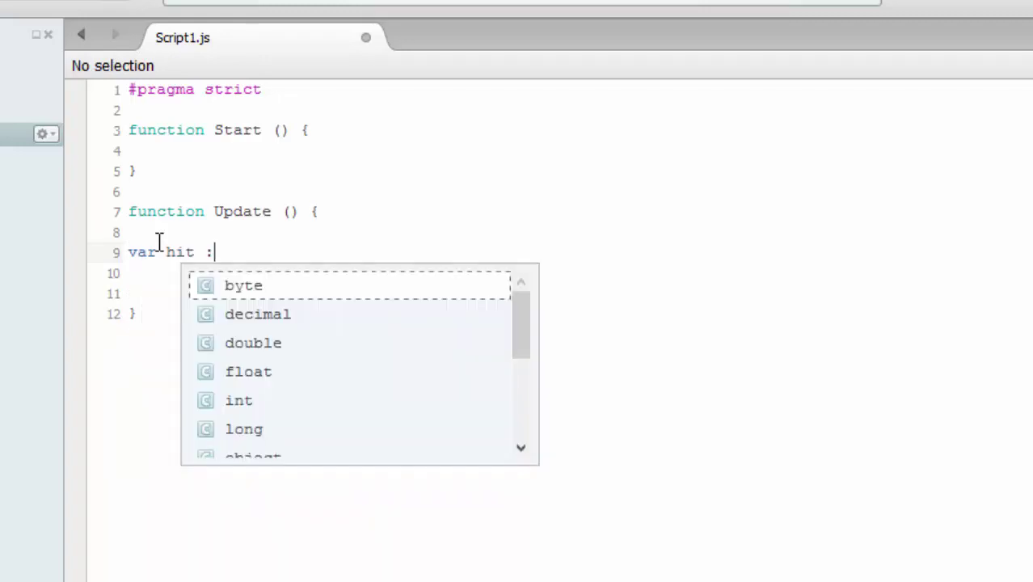
{"action": "type", "text": "Ray"}
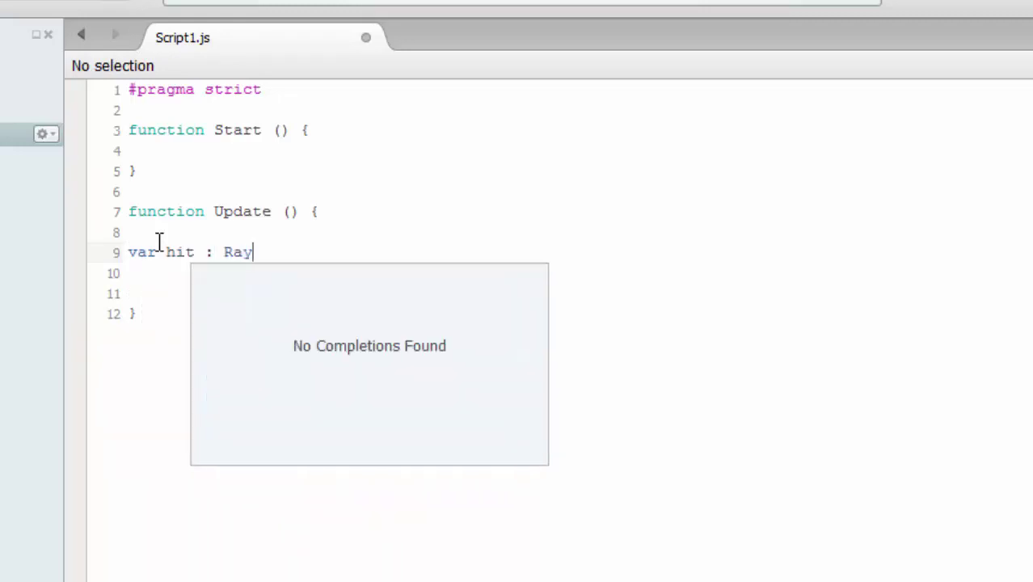
{"action": "type", "text": "castHi"}
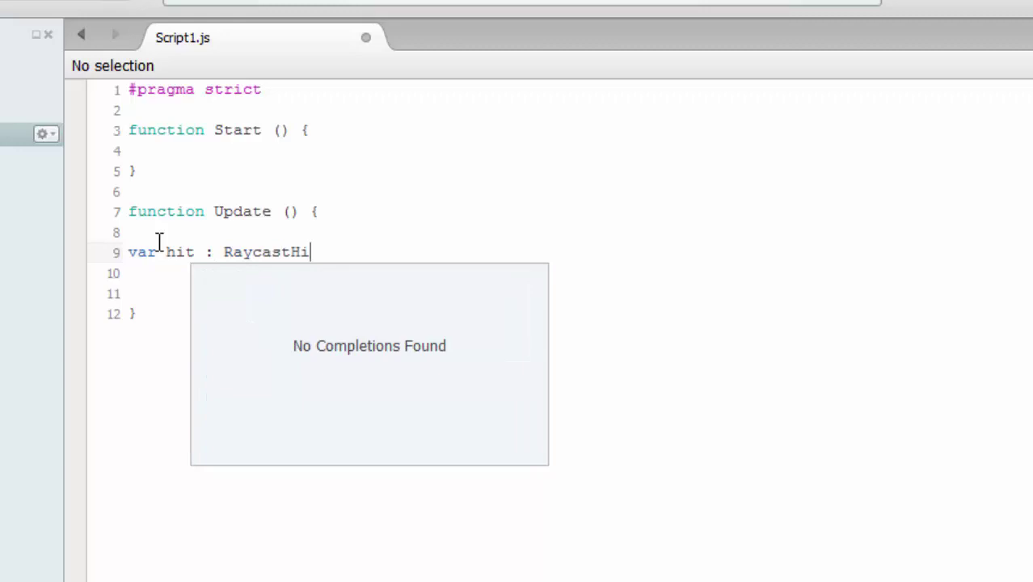
{"action": "type", "text": "t2d;"}
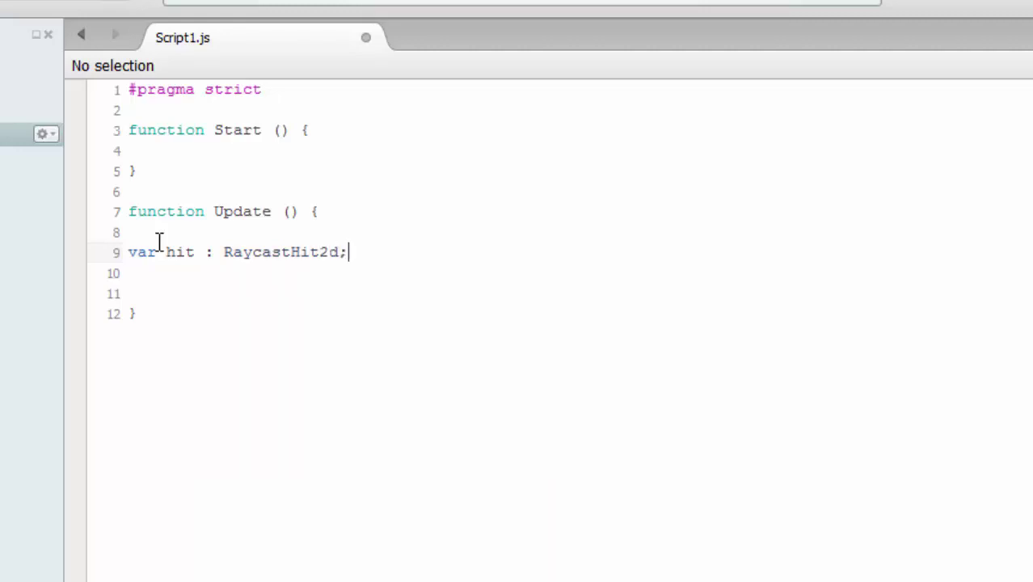
{"action": "key", "text": "Left"}
{"action": "key", "text": "BackSpace"}
{"action": "type", "text": "D"}
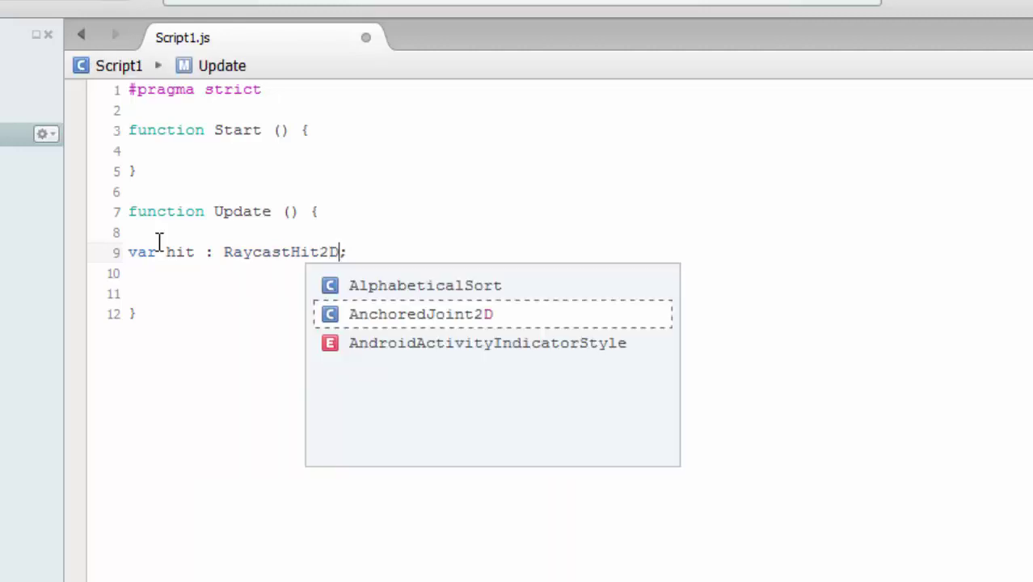
{"action": "key", "text": "Right"}
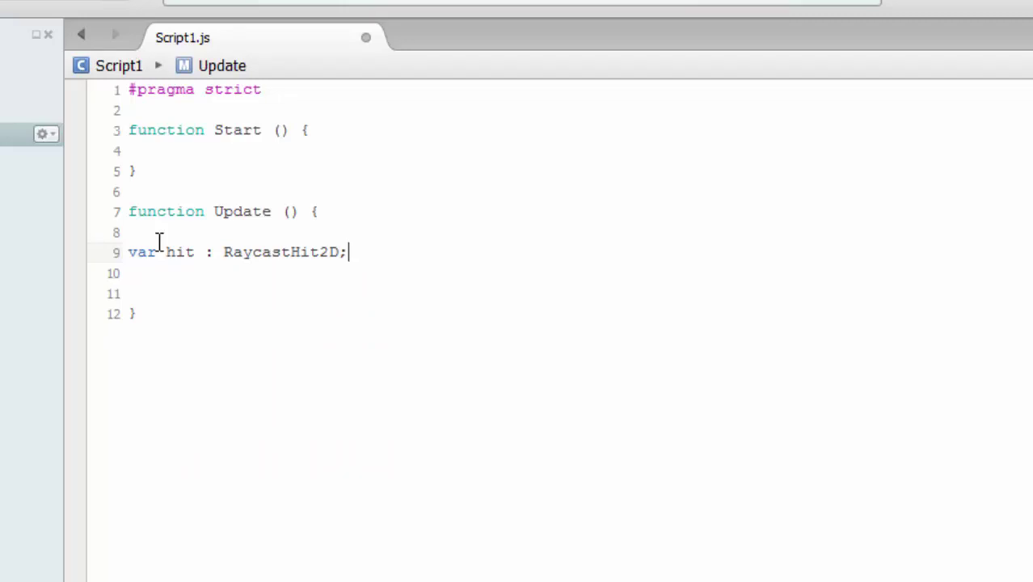
{"action": "key", "text": "Down"}
{"action": "key", "text": "Down"}
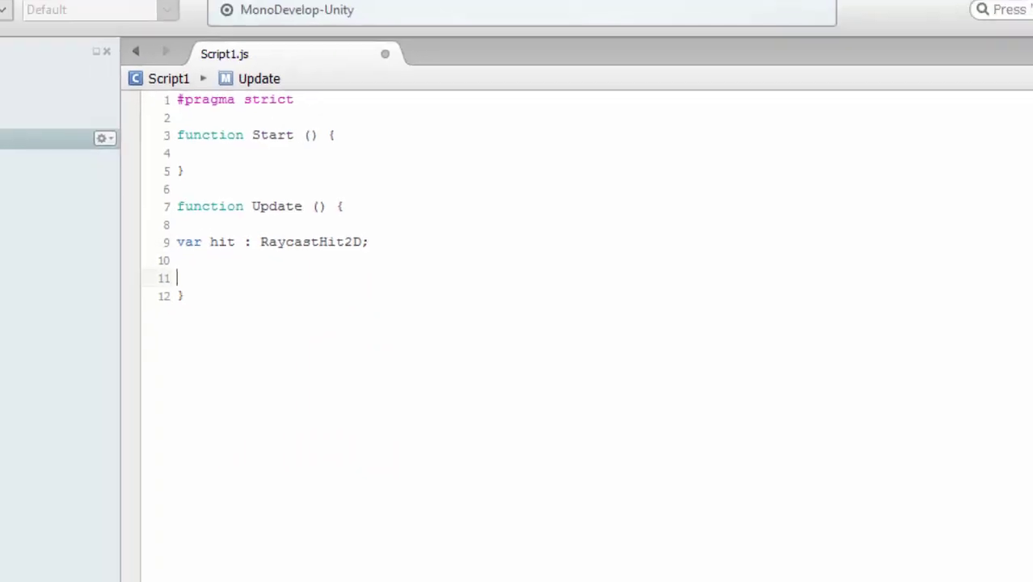
{"action": "left_click", "coordinate": [943, 15]}
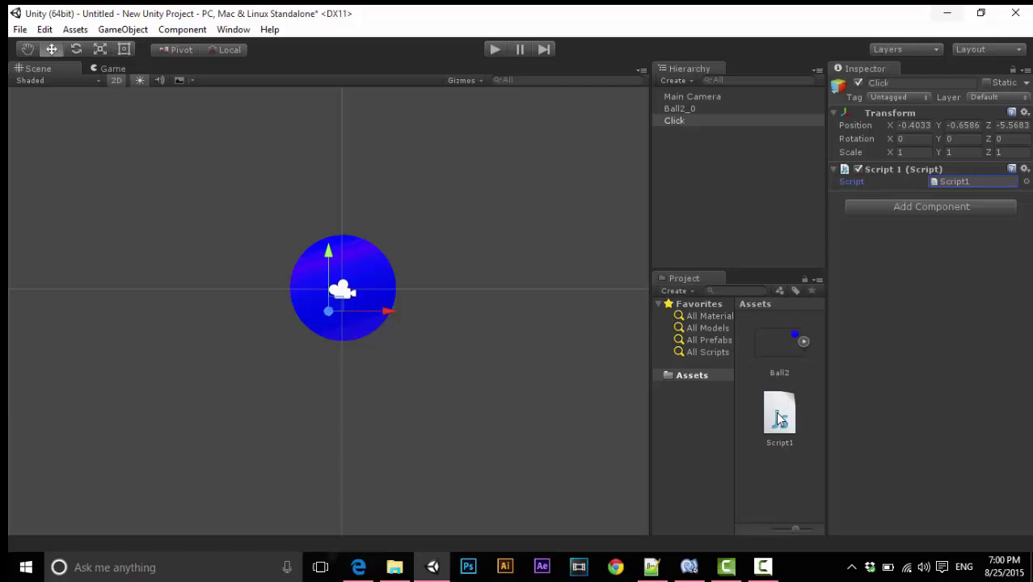
{"action": "left_click", "coordinate": [689, 567]}
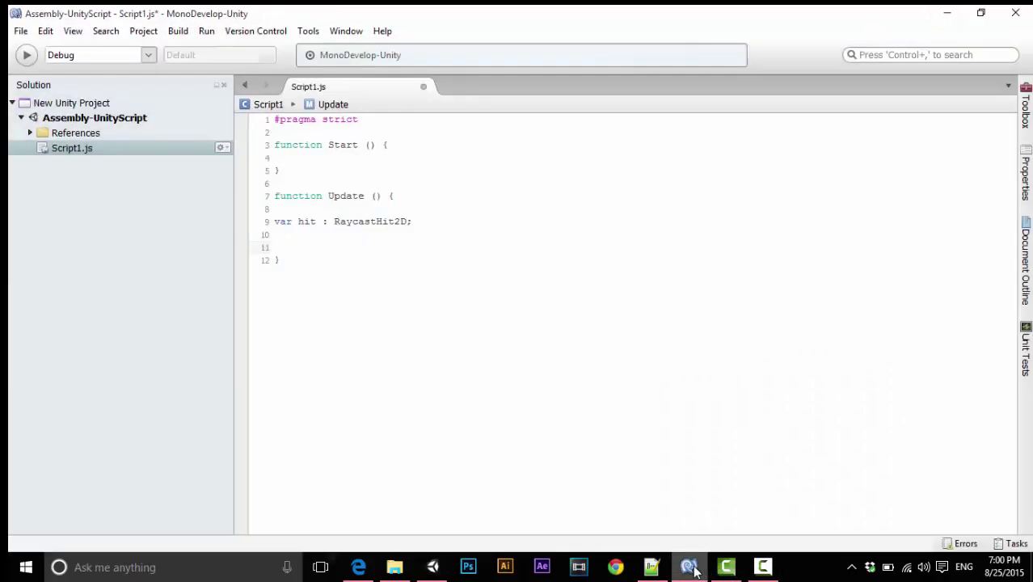
{"action": "left_click", "coordinate": [689, 566]}
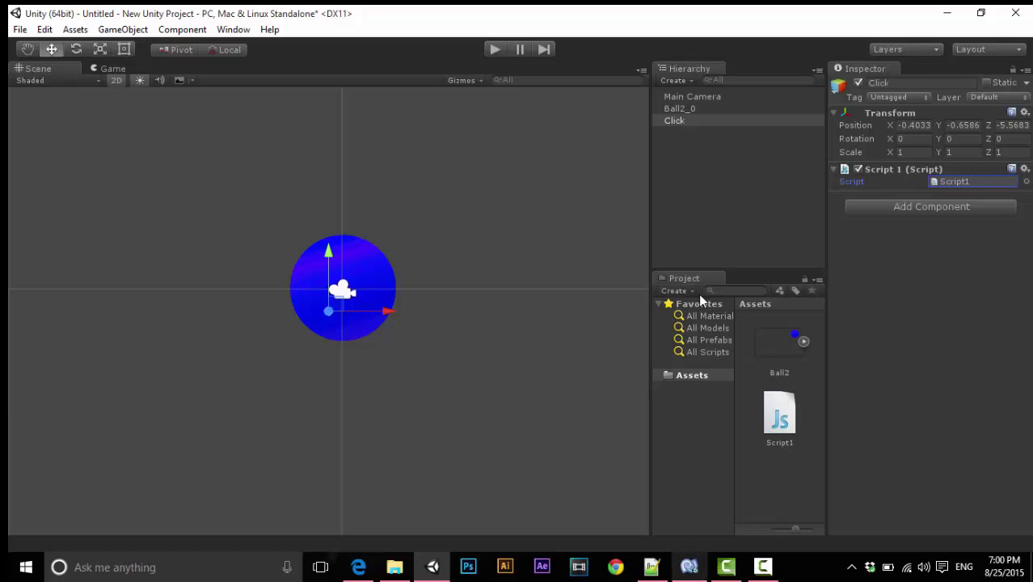
Add a Physics 2D Circle Collider 2D component to Ball2_0
{"action": "left_click", "coordinate": [680, 111]}
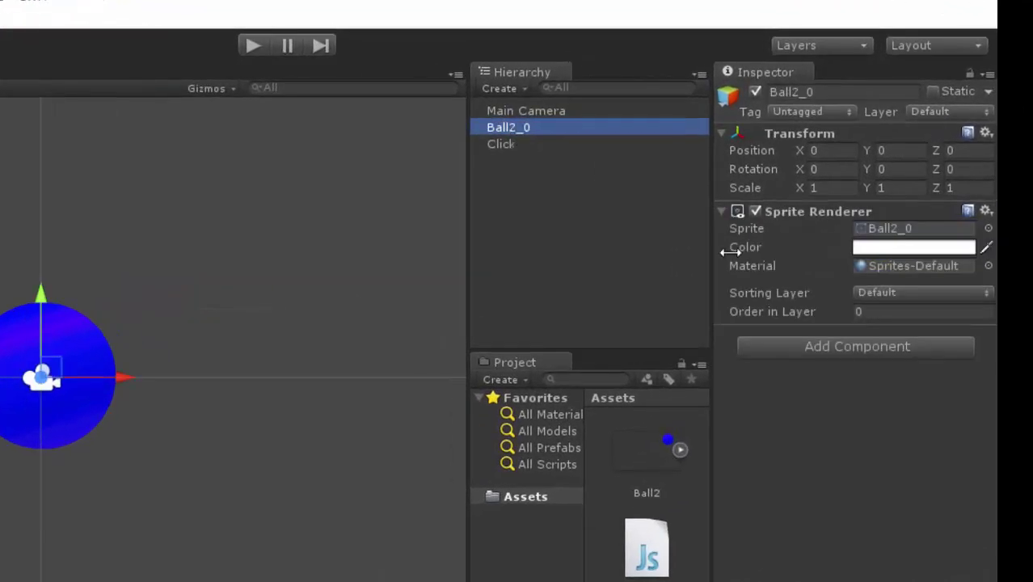
{"action": "left_click", "coordinate": [807, 346]}
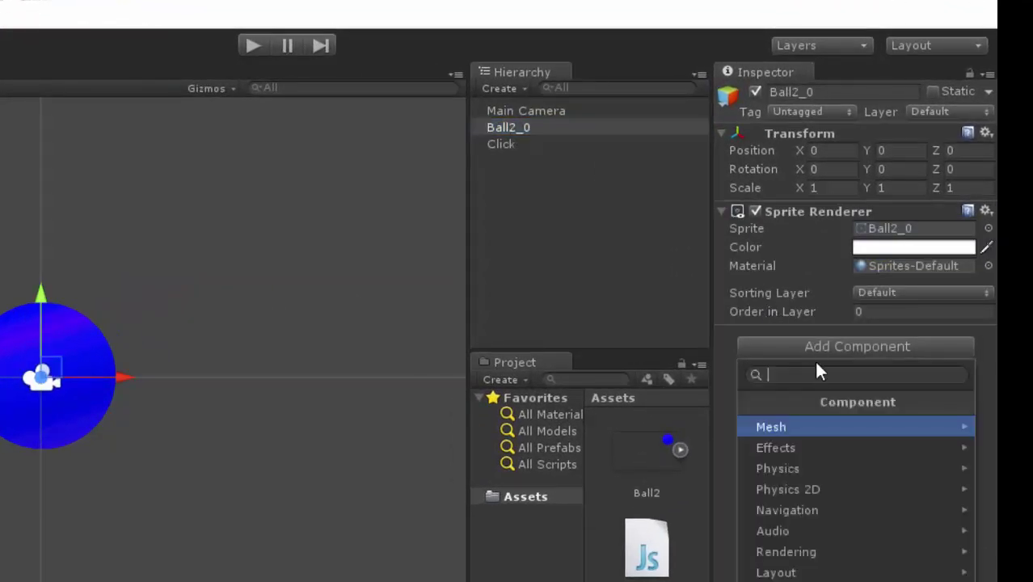
{"action": "left_click", "coordinate": [822, 489]}
{"action": "left_click", "coordinate": [825, 447]}
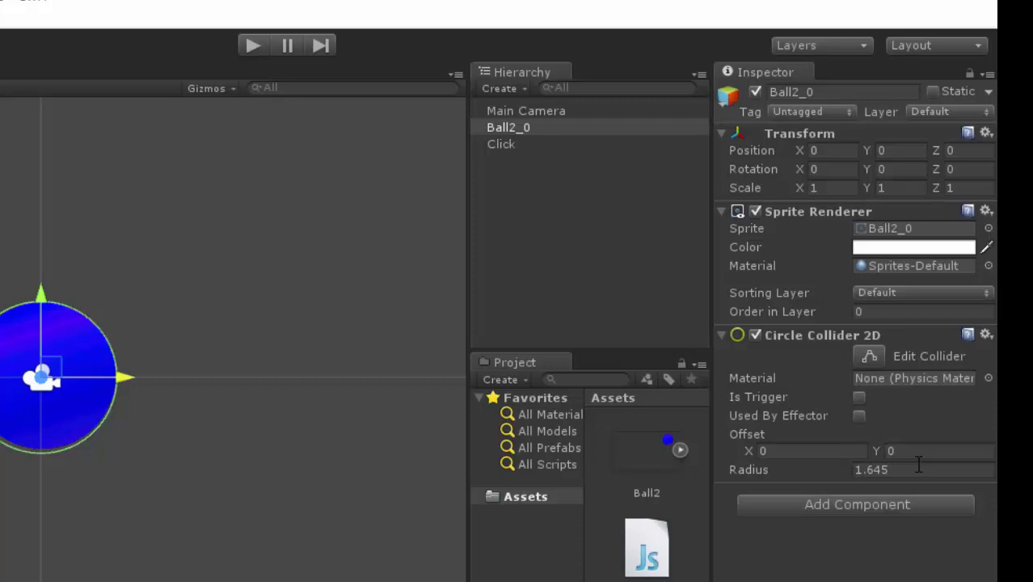
Create a new tag named ball in the tag list
{"action": "left_click", "coordinate": [811, 111]}
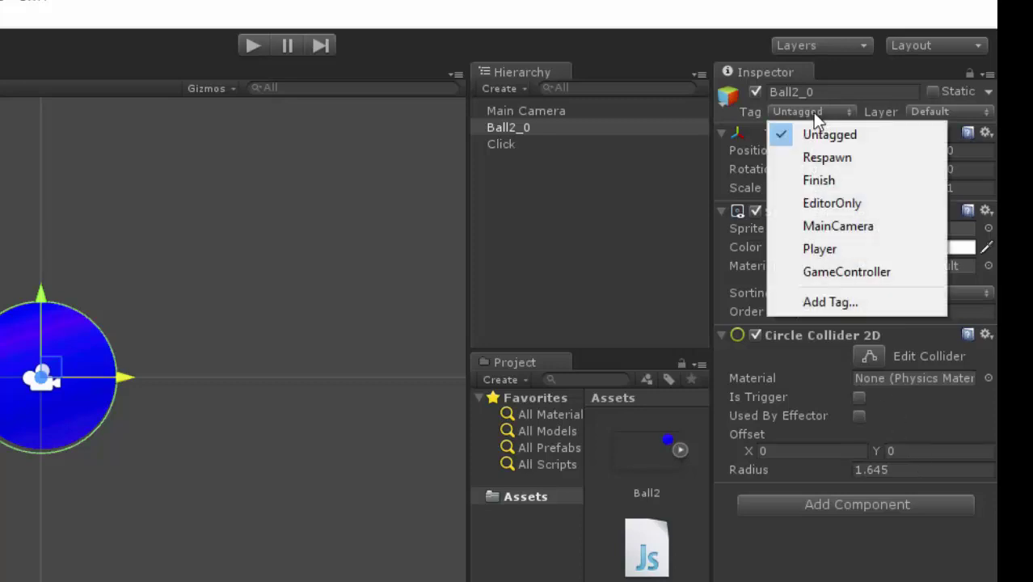
{"action": "left_click", "coordinate": [828, 298]}
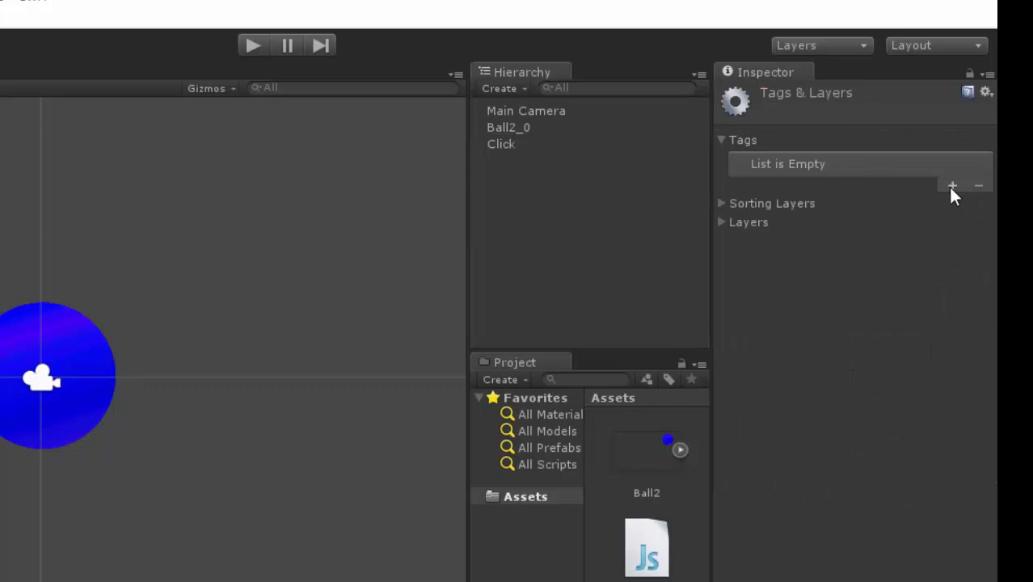
{"action": "left_click", "coordinate": [951, 186]}
{"action": "left_click", "coordinate": [866, 164]}
{"action": "type", "text": "ball"}
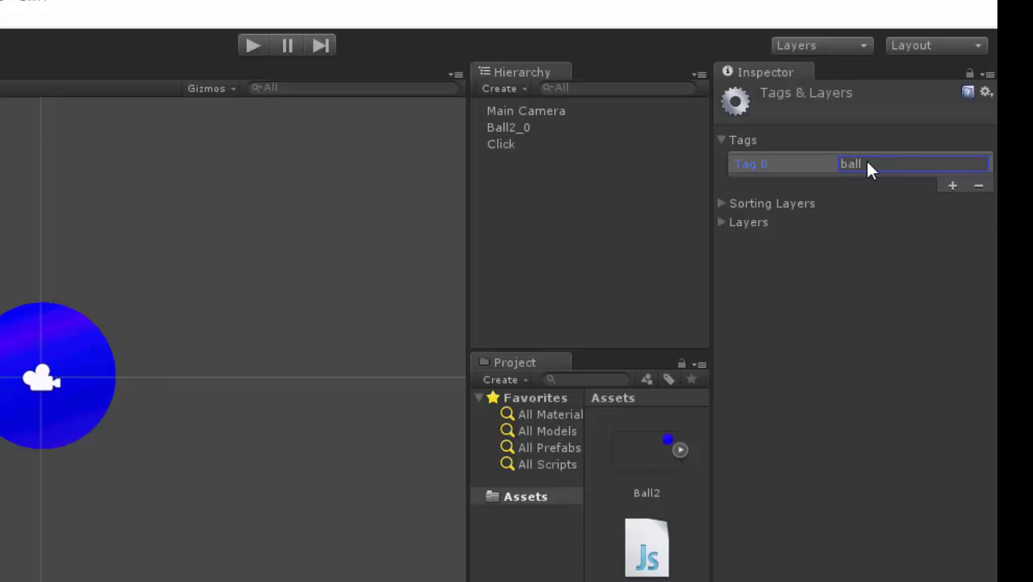
Assign the ball tag to the Ball2_0 sprite
{"action": "left_click", "coordinate": [510, 125]}
{"action": "left_click", "coordinate": [812, 111]}
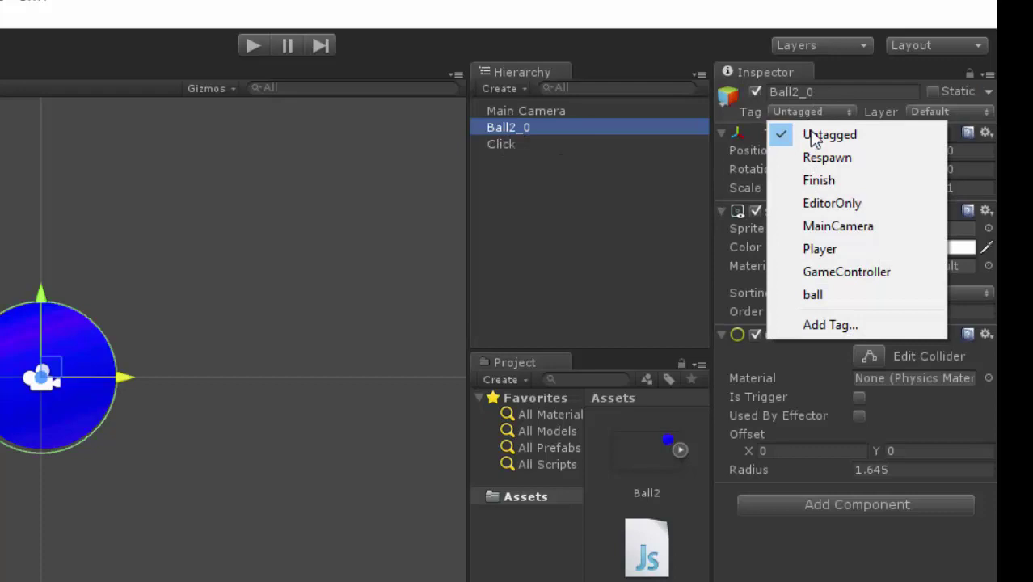
{"action": "left_click", "coordinate": [813, 294]}
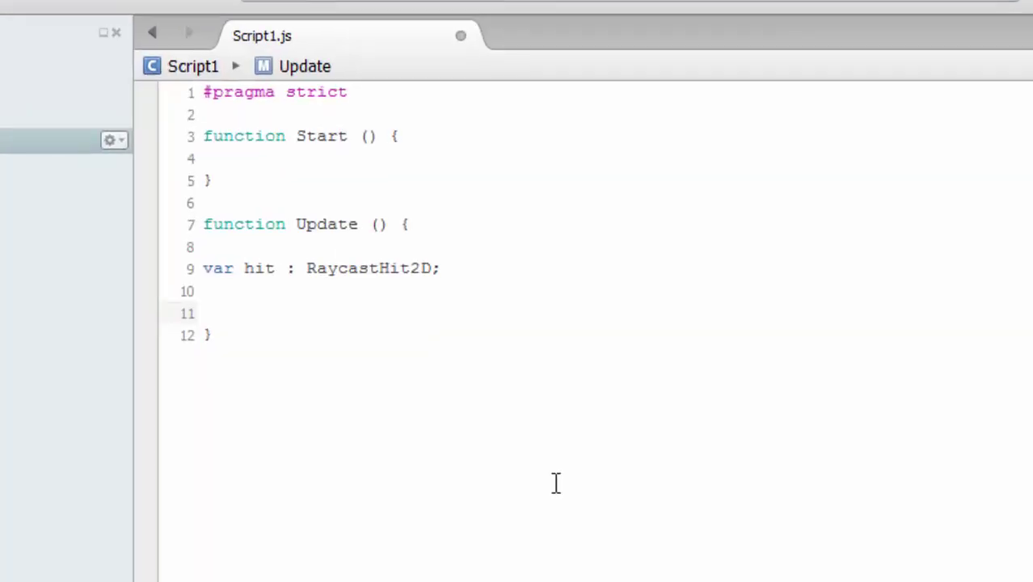
Add an if(Input.GetMouseButtonDown(0)){ block inside Update
{"action": "key", "text": "Return"}
{"action": "key", "text": "Up"}
{"action": "type", "text": "if("}
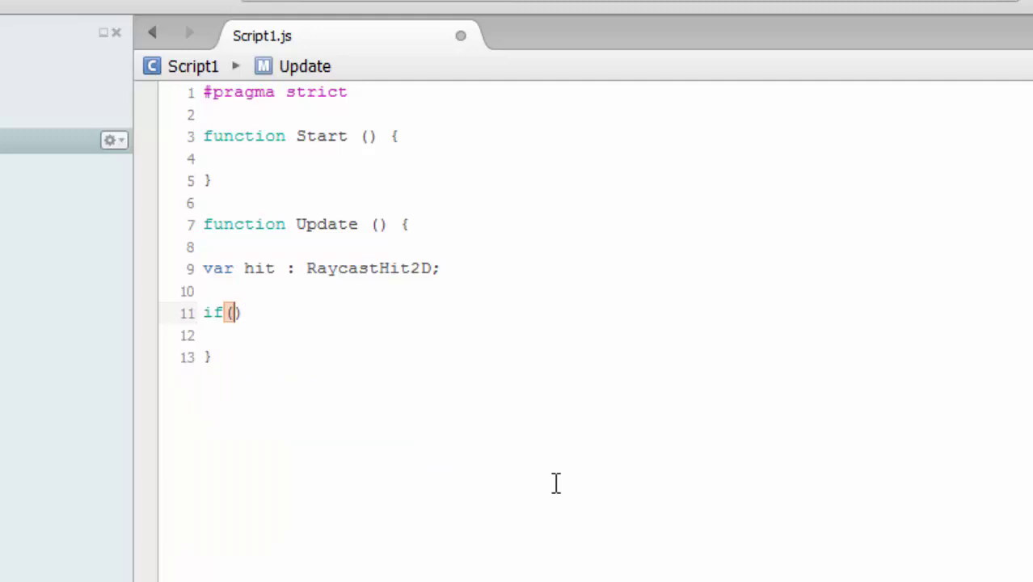
{"action": "type", "text": "input"}
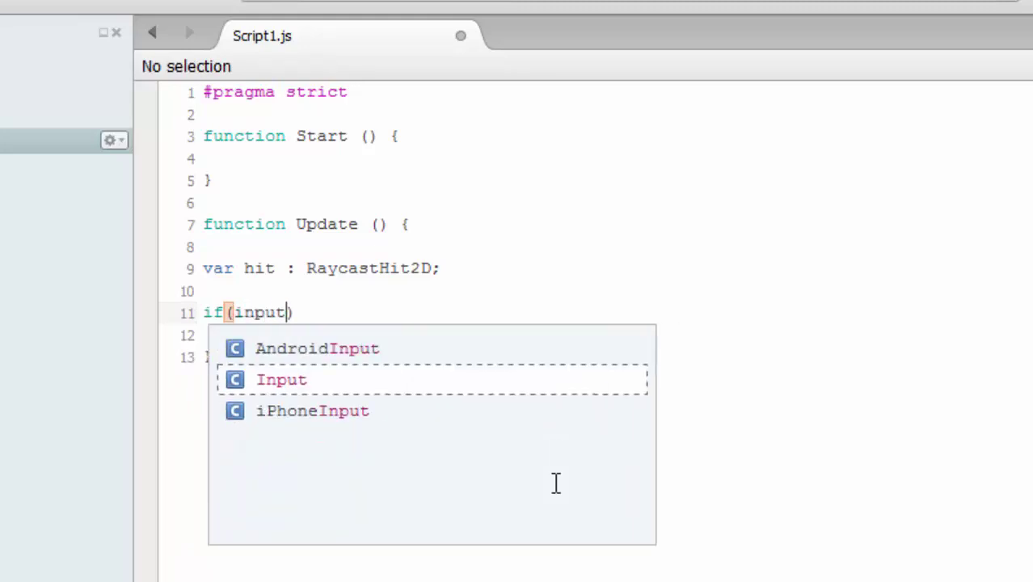
{"action": "type", "text": ".m"}
{"action": "key", "text": "BackSpace"}
{"action": "type", "text": "get"}
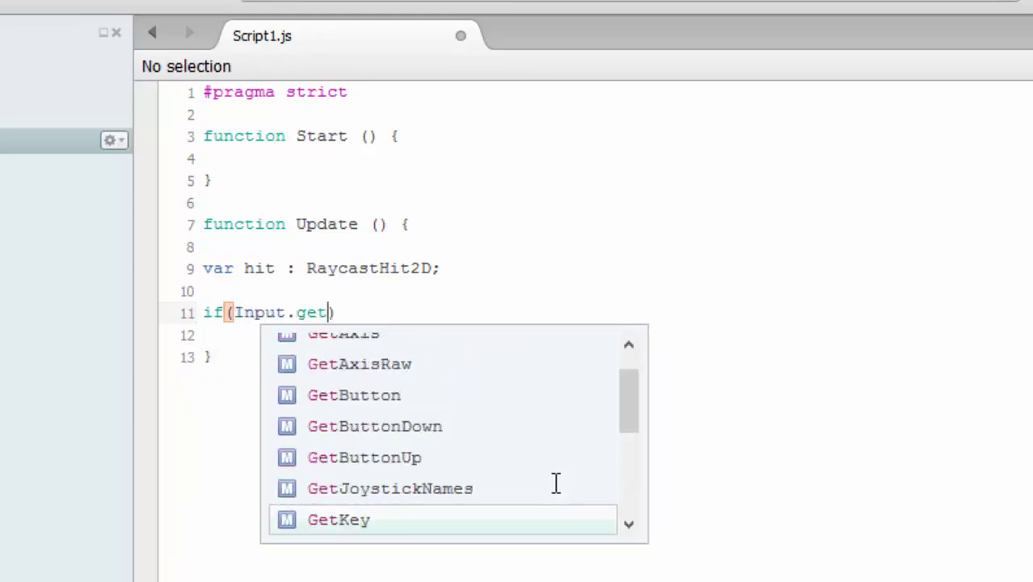
{"action": "key", "text": "Down"}
{"action": "key", "text": "Down"}
{"action": "key", "text": "Down"}
{"action": "key", "text": "Down"}
{"action": "key", "text": "Return"}
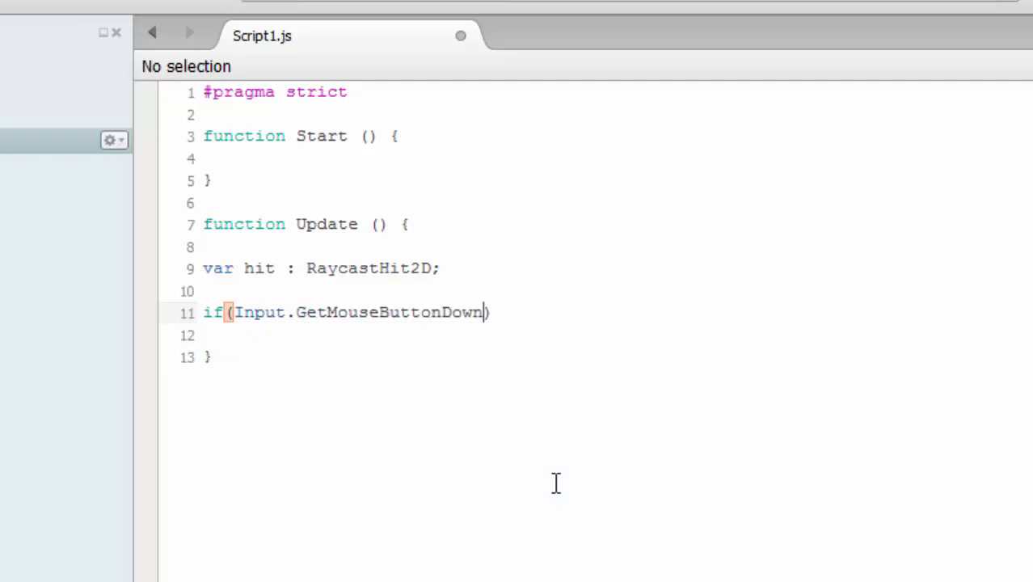
{"action": "type", "text": "(0"}
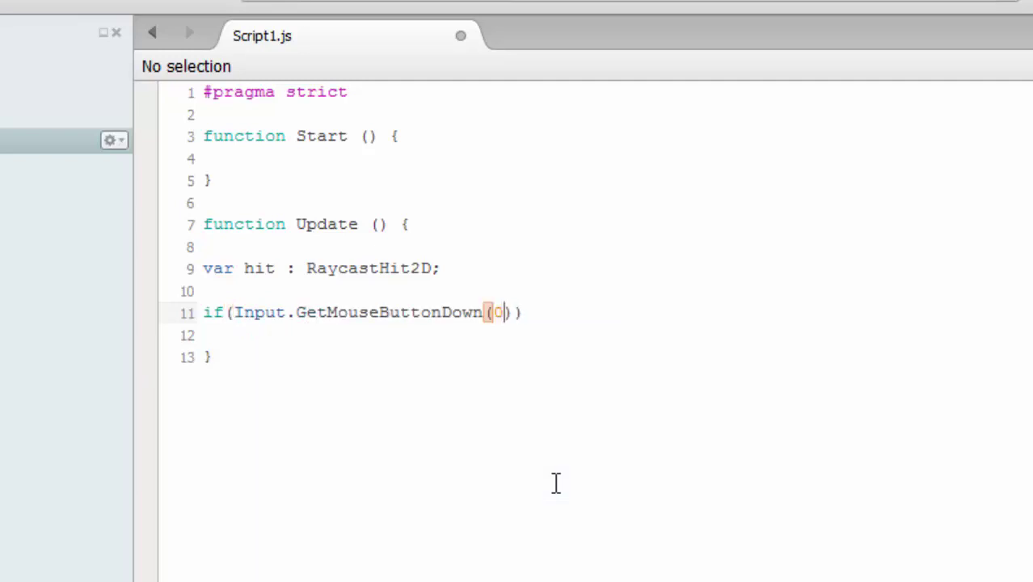
{"action": "type", "text": "))"}
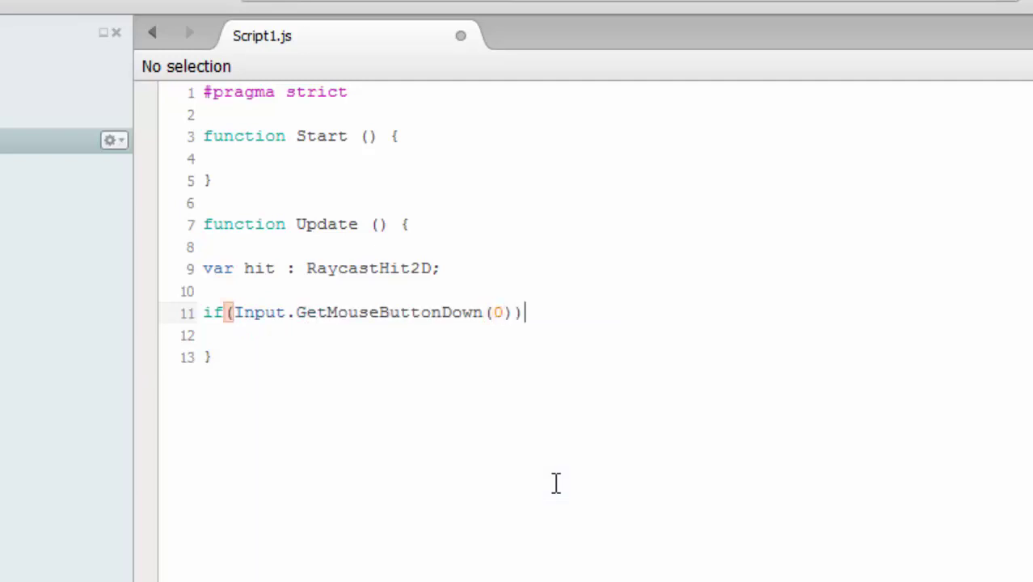
{"action": "type", "text": "{"}
{"action": "key", "text": "Return"}
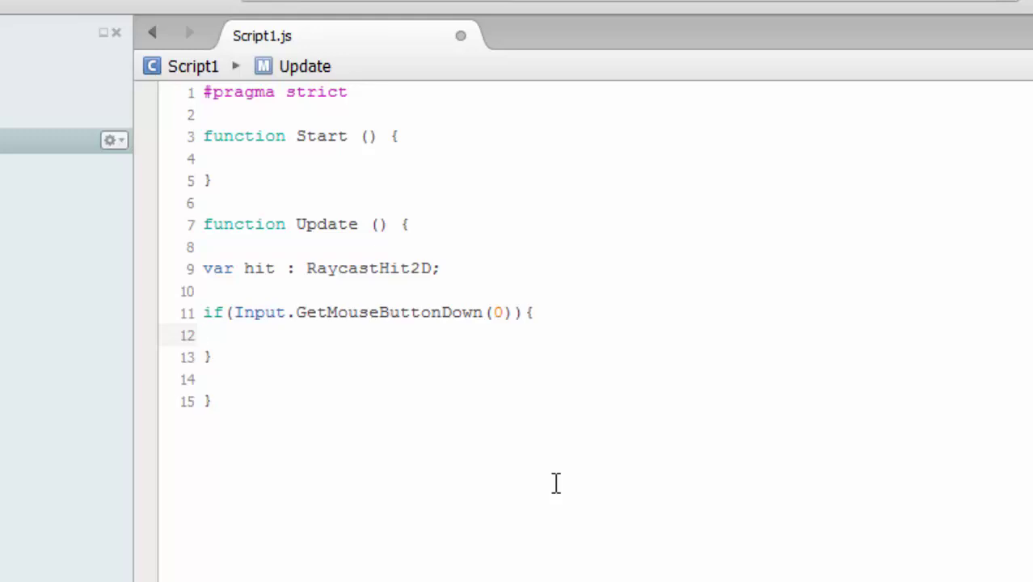
Inside the if, write hit=Physics2D.Raycast(); with empty arguments
{"action": "type", "text": "h"}
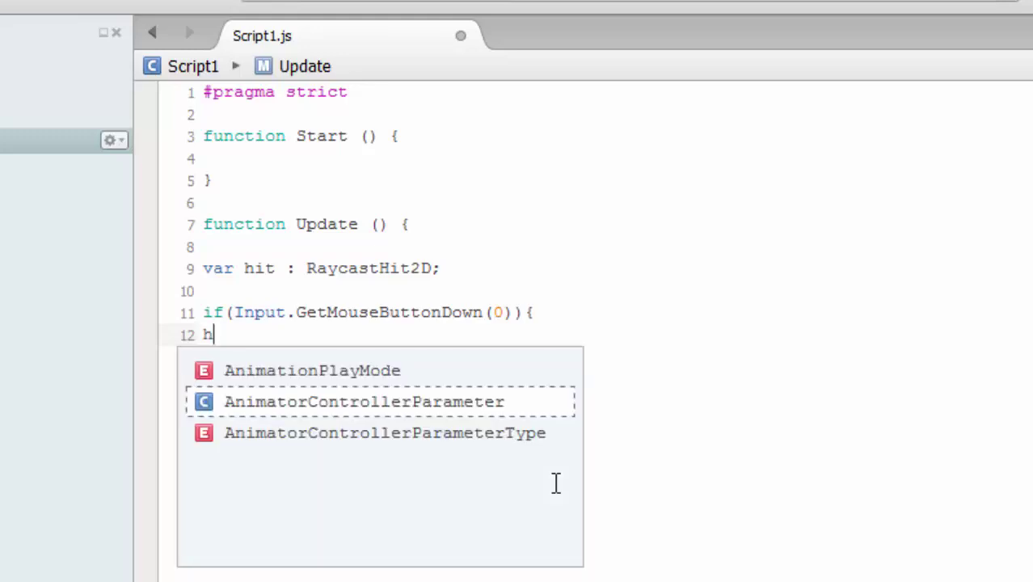
{"action": "type", "text": "it="}
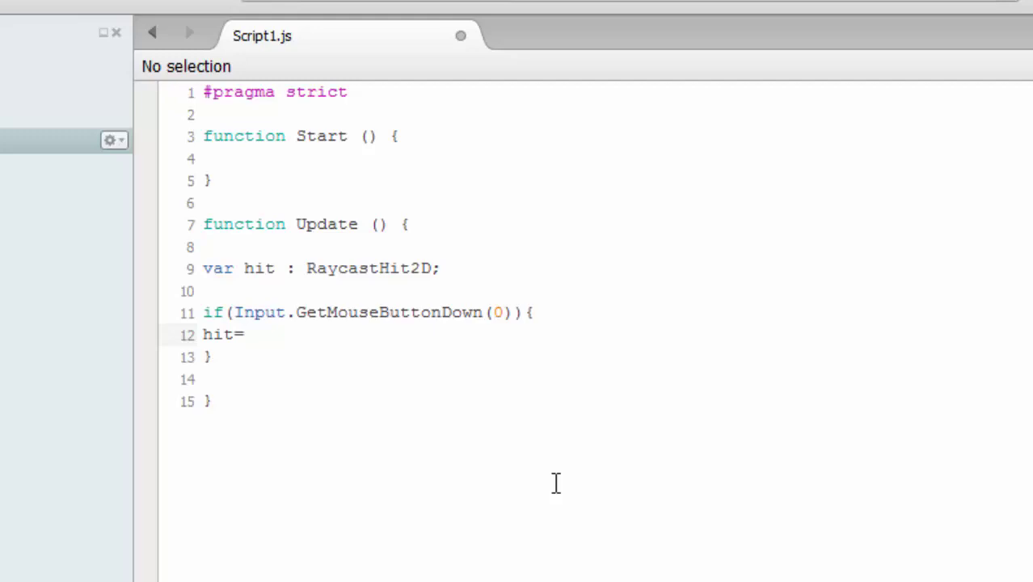
{"action": "type", "text": "phya"}
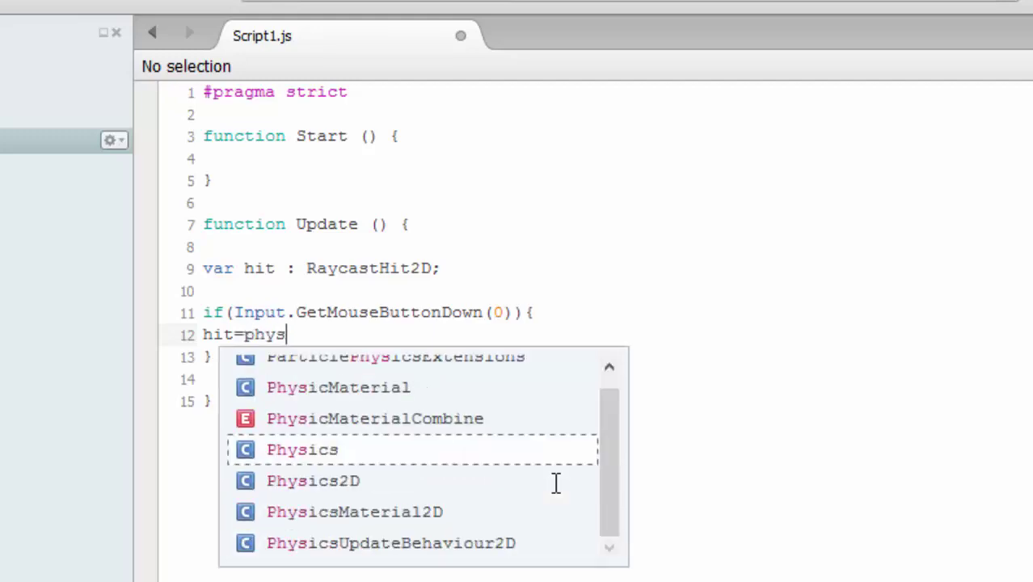
{"action": "type", "text": "ics"}
{"action": "key", "text": "Down"}
{"action": "key", "text": "Return"}
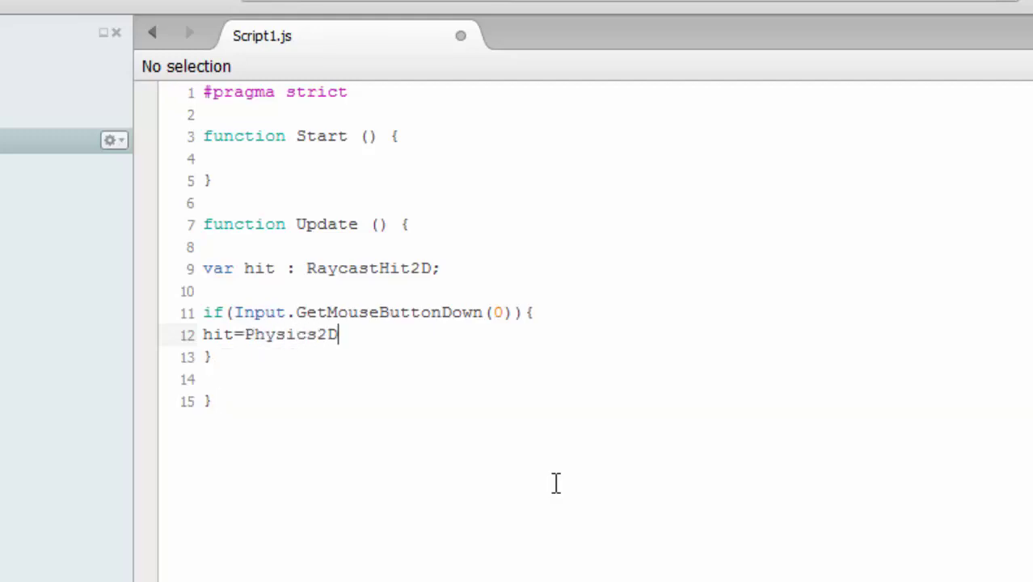
{"action": "type", "text": ".ray"}
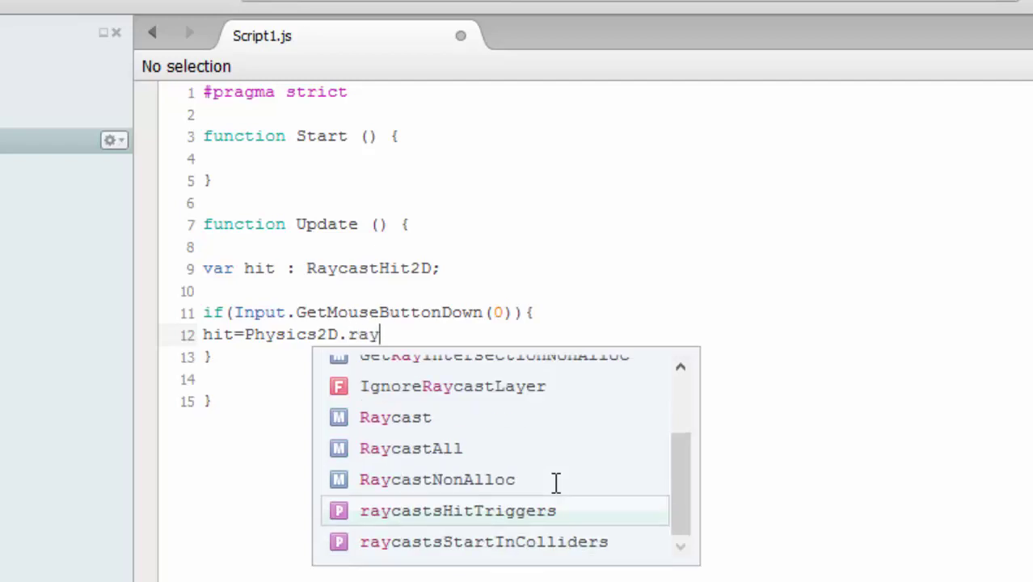
{"action": "type", "text": "cst"}
{"action": "key", "text": "Left"}
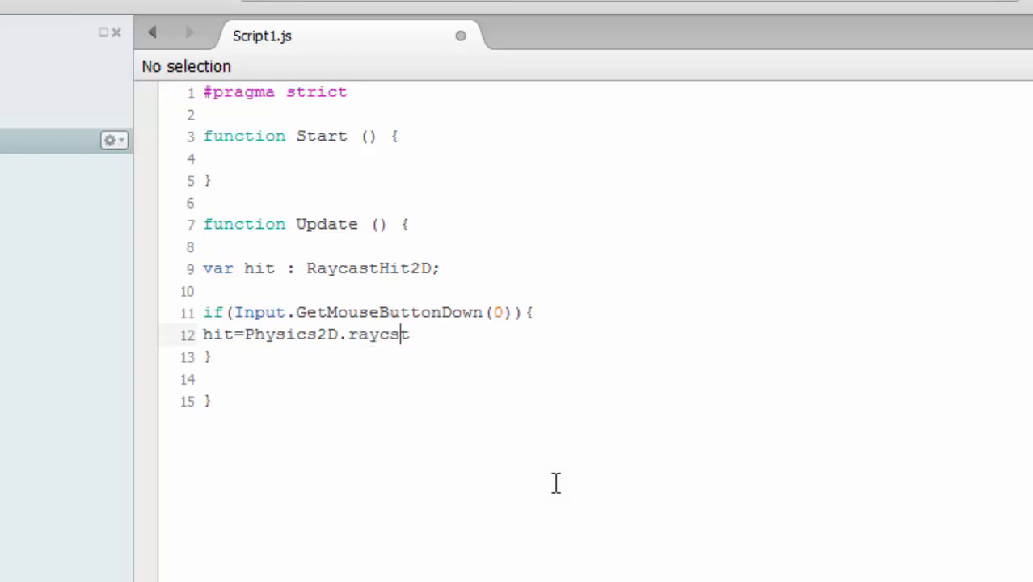
{"action": "key", "text": "Left"}
{"action": "type", "text": "a"}
{"action": "key", "text": "Left"}
{"action": "key", "text": "Left"}
{"action": "key", "text": "Right"}
{"action": "key", "text": "Right"}
{"action": "key", "text": "Right"}
{"action": "key", "text": "Right"}
{"action": "key", "text": "BackSpace"}
{"action": "key", "text": "BackSpace"}
{"action": "key", "text": "BackSpace"}
{"action": "key", "text": "BackSpace"}
{"action": "key", "text": "BackSpace"}
{"action": "key", "text": "BackSpace"}
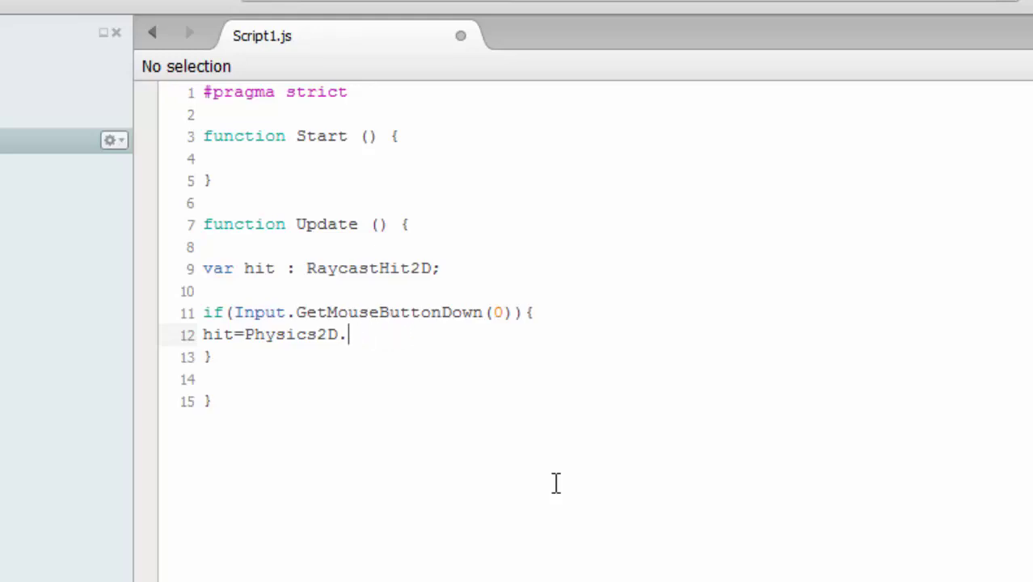
{"action": "type", "text": "raycas"}
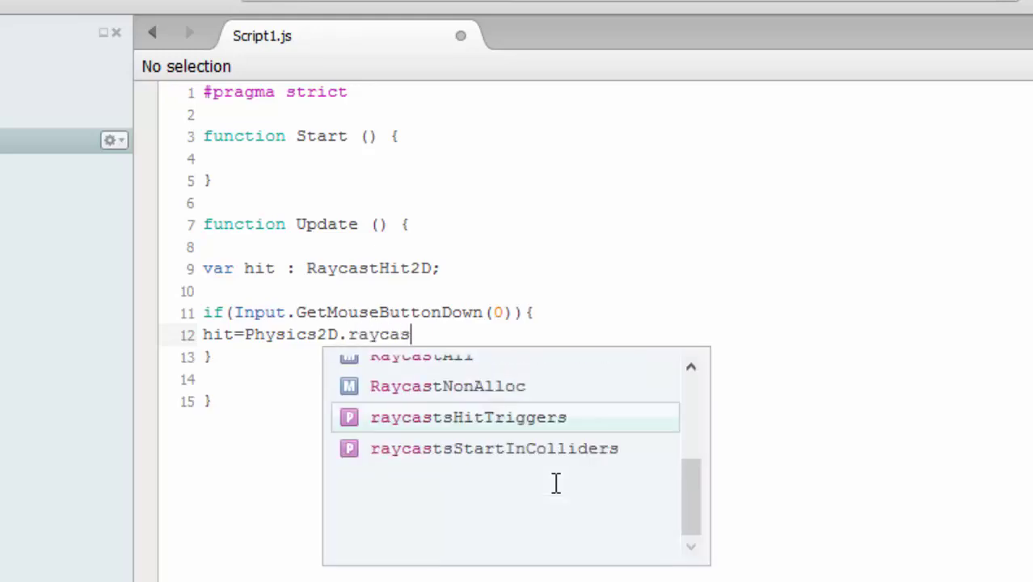
{"action": "key", "text": "Return"}
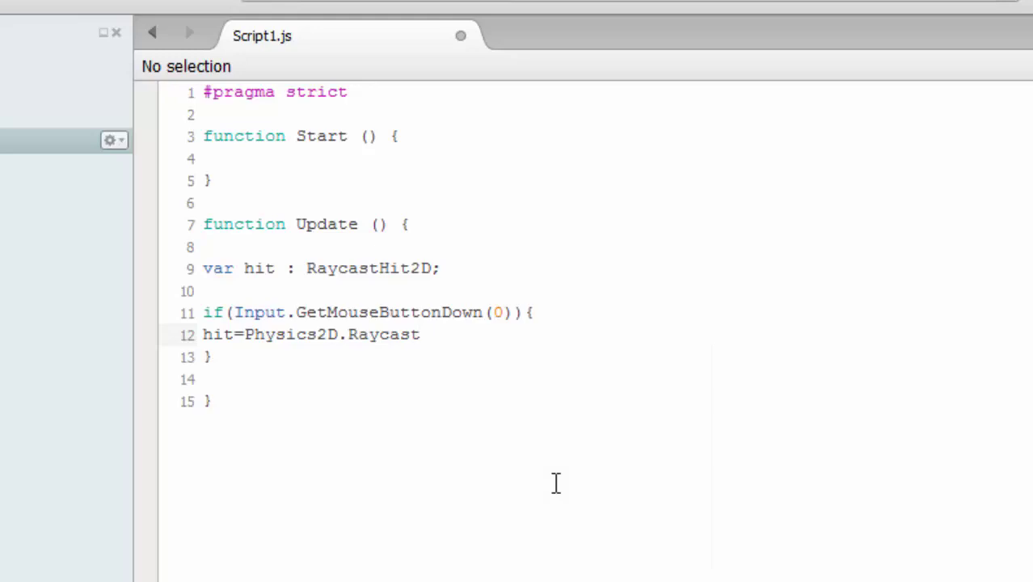
{"action": "type", "text": "();"}
Fill the Raycast arguments with Camera.main.ScreenToWorldPoint(Input.mousePosition) and Vector2.zero
{"action": "key", "text": "Left"}
{"action": "key", "text": "Left"}
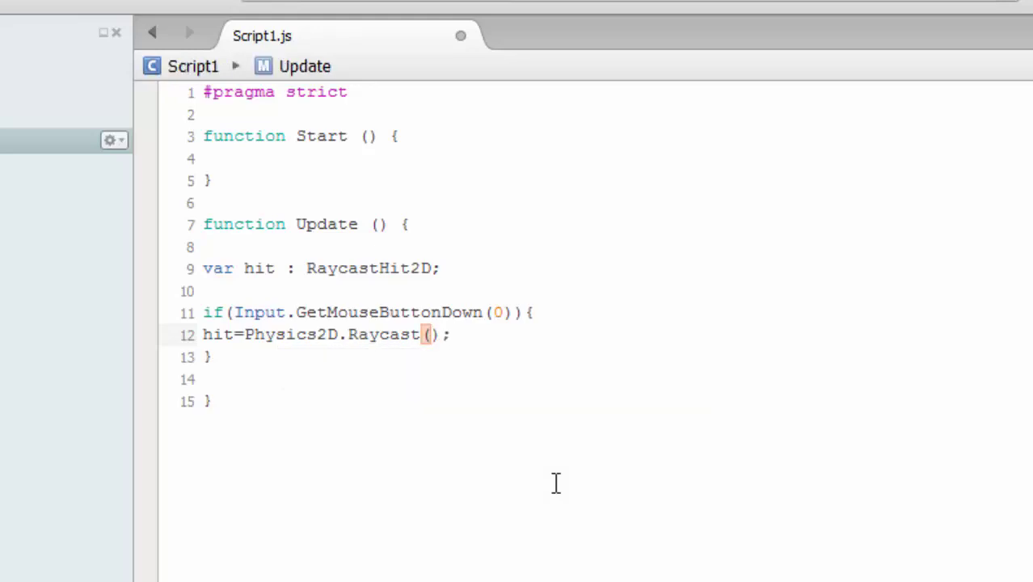
{"action": "type", "text": "ca"}
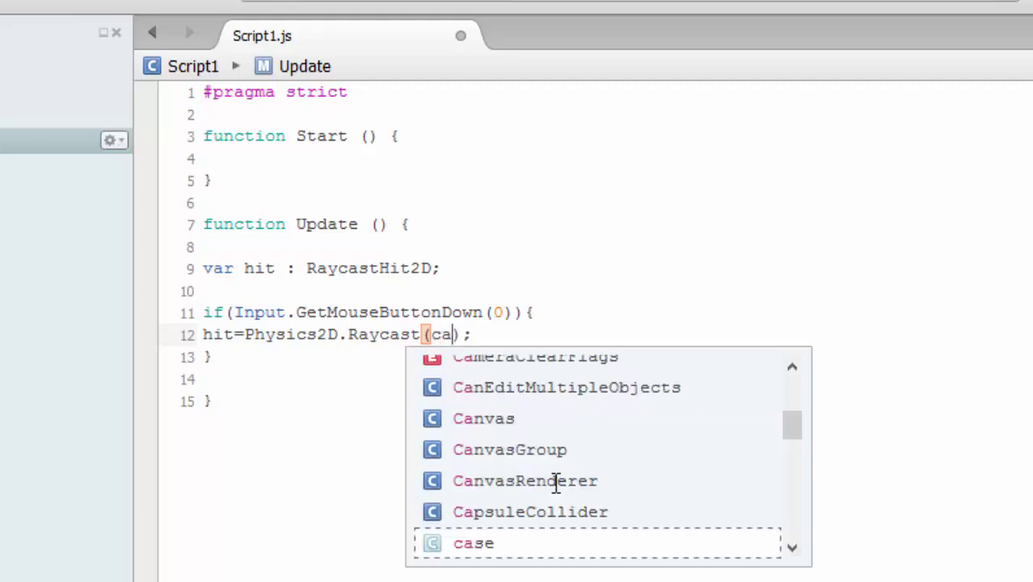
{"action": "type", "text": "mer"}
{"action": "key", "text": "Escape"}
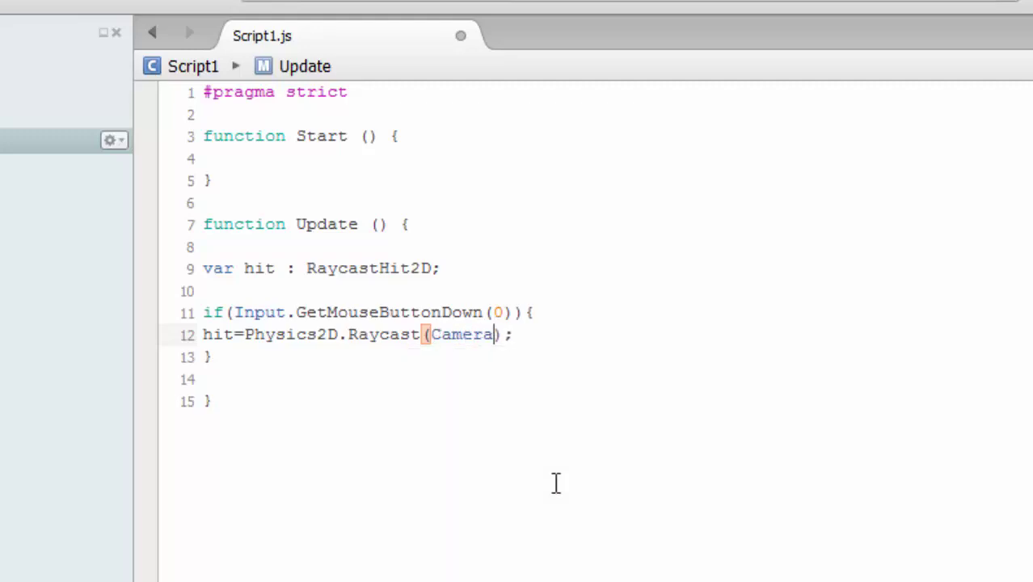
{"action": "type", "text": ".main"}
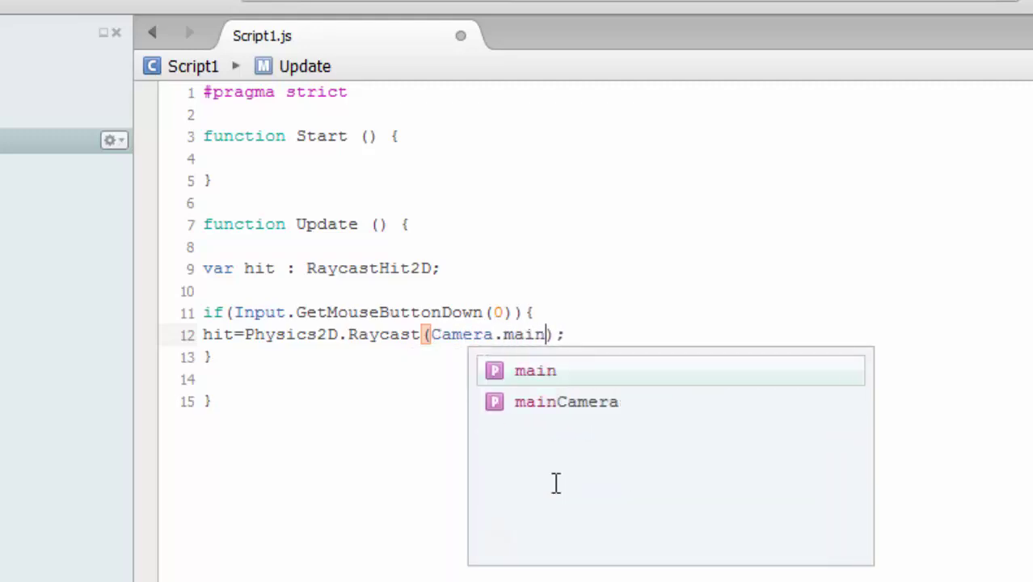
{"action": "type", "text": ".scree"}
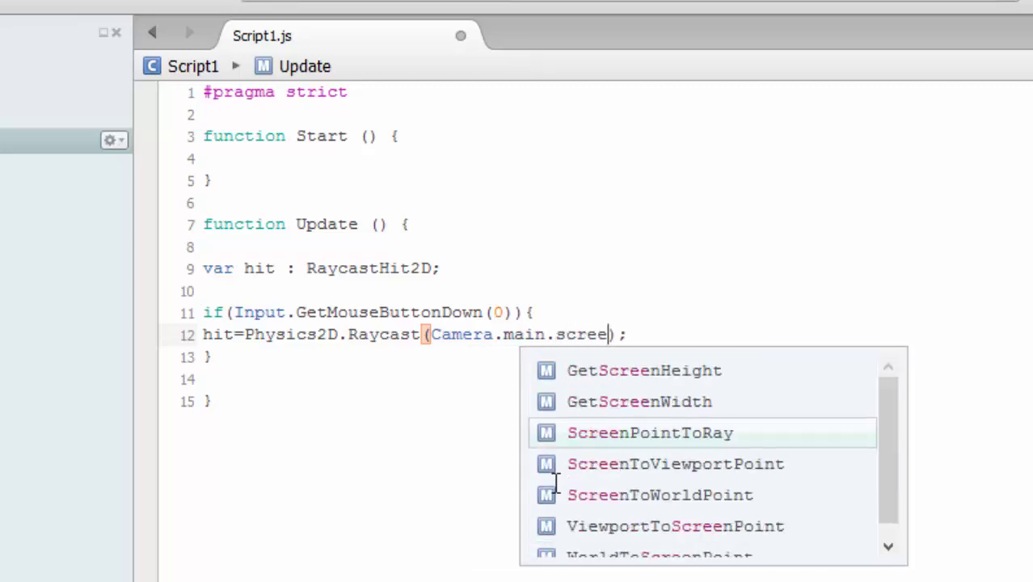
{"action": "key", "text": "Down"}
{"action": "key", "text": "Down"}
{"action": "key", "text": "Return"}
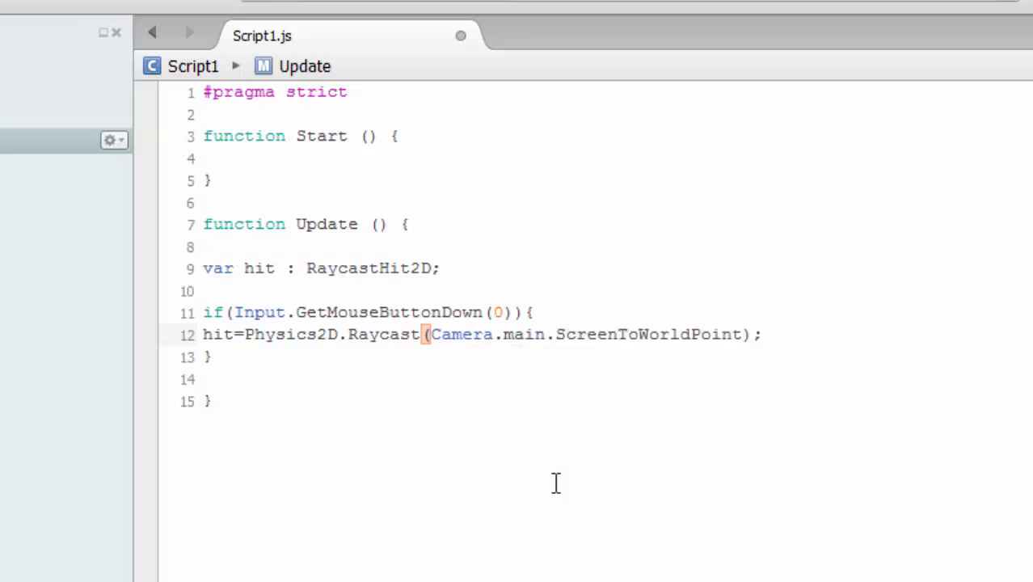
{"action": "type", "text": "("}
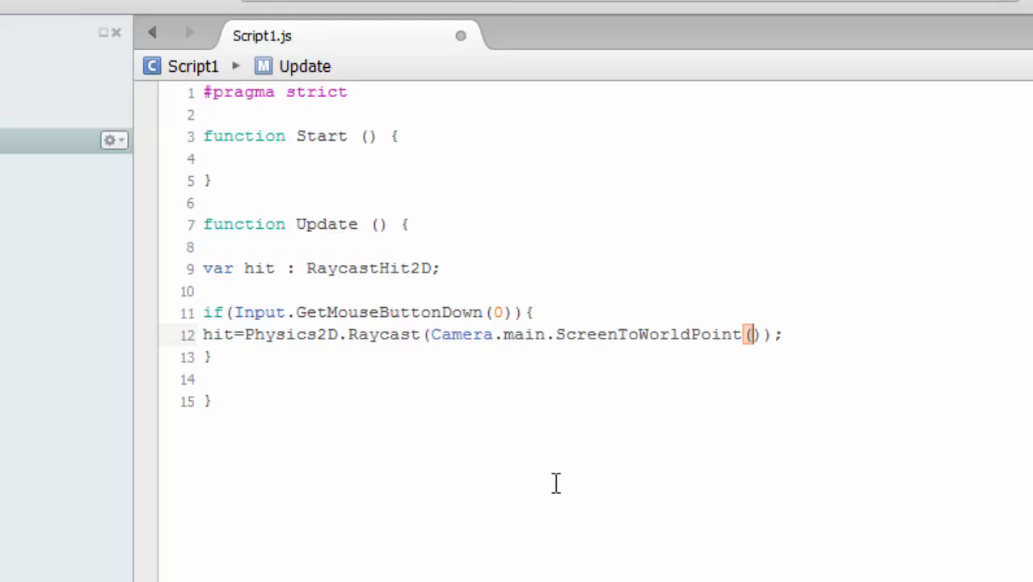
{"action": "type", "text": "input.m"}
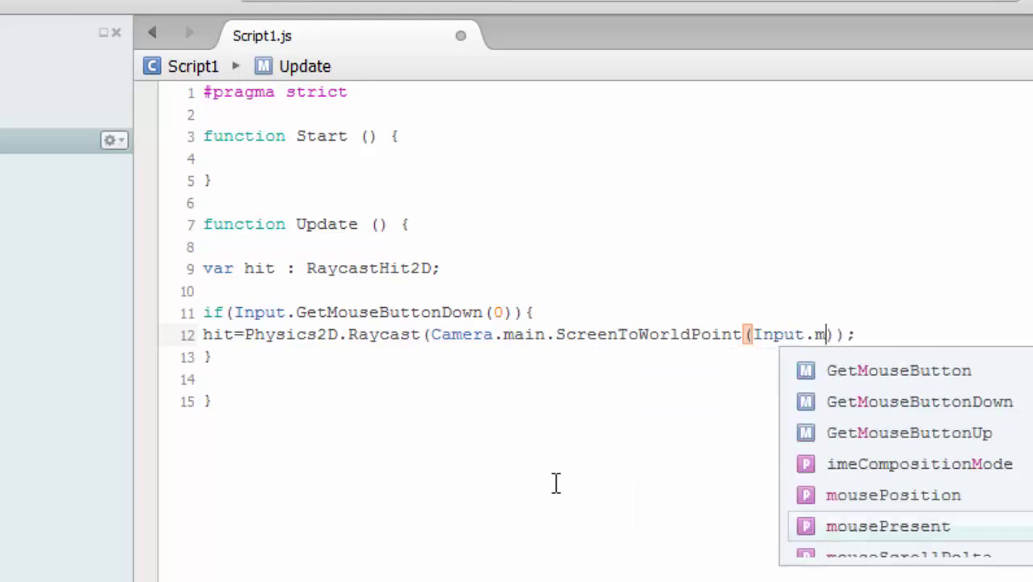
{"action": "type", "text": "ouse"}
{"action": "key", "text": "Up"}
{"action": "key", "text": "Return"}
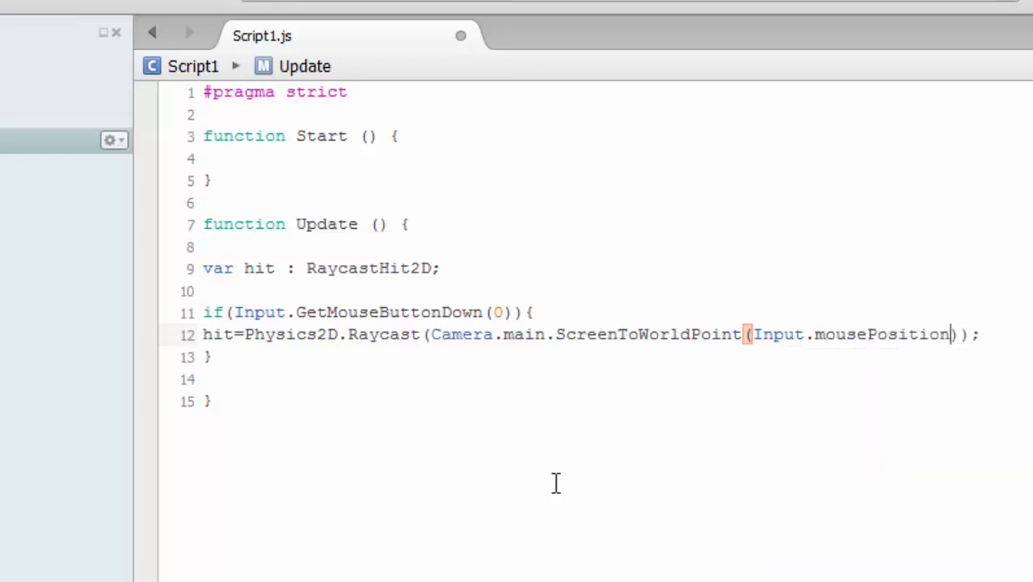
{"action": "key", "text": "Right"}
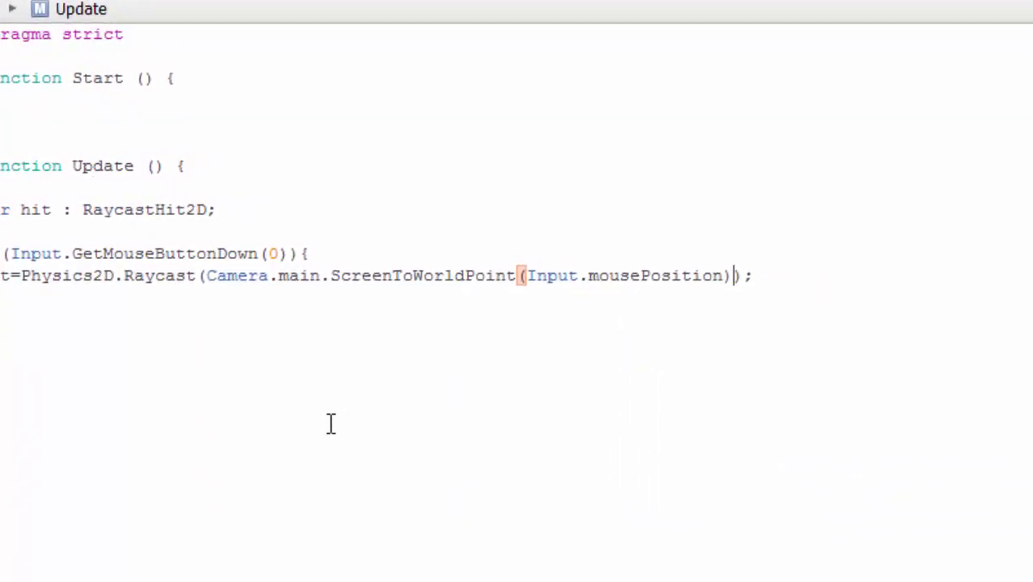
{"action": "type", "text": ","}
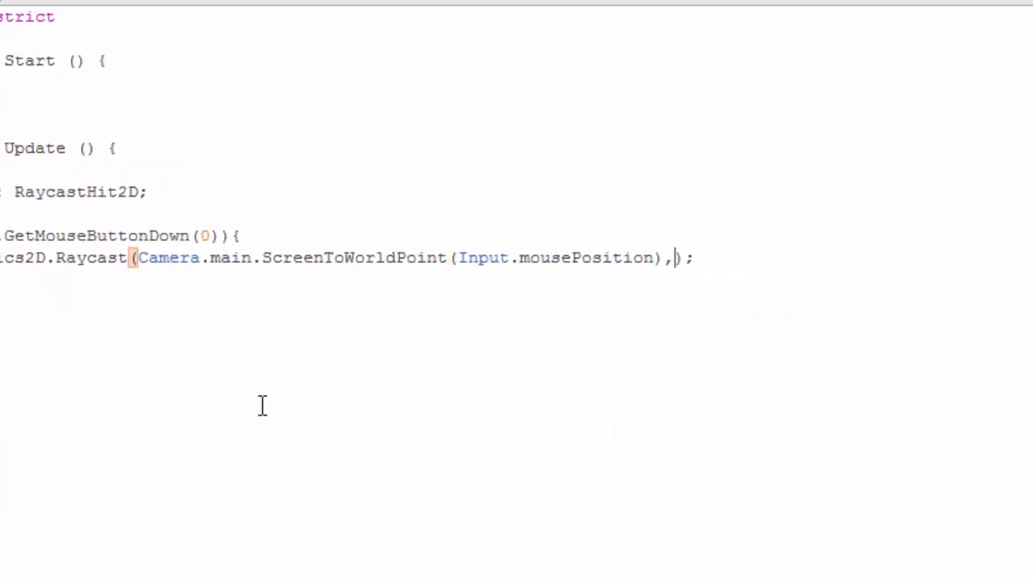
{"action": "type", "text": "vector"}
{"action": "key", "text": "Return"}
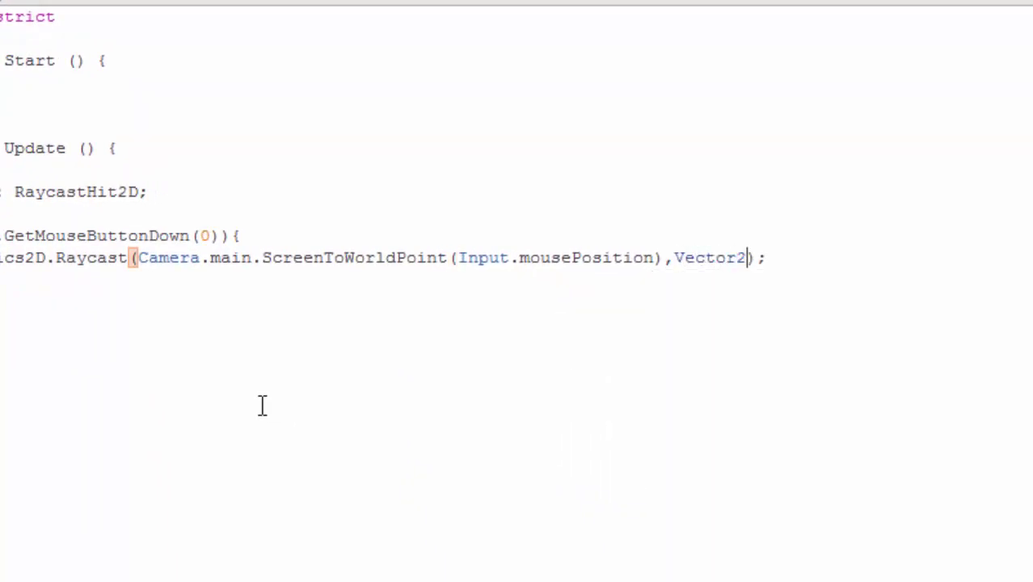
{"action": "type", "text": ".zero"}
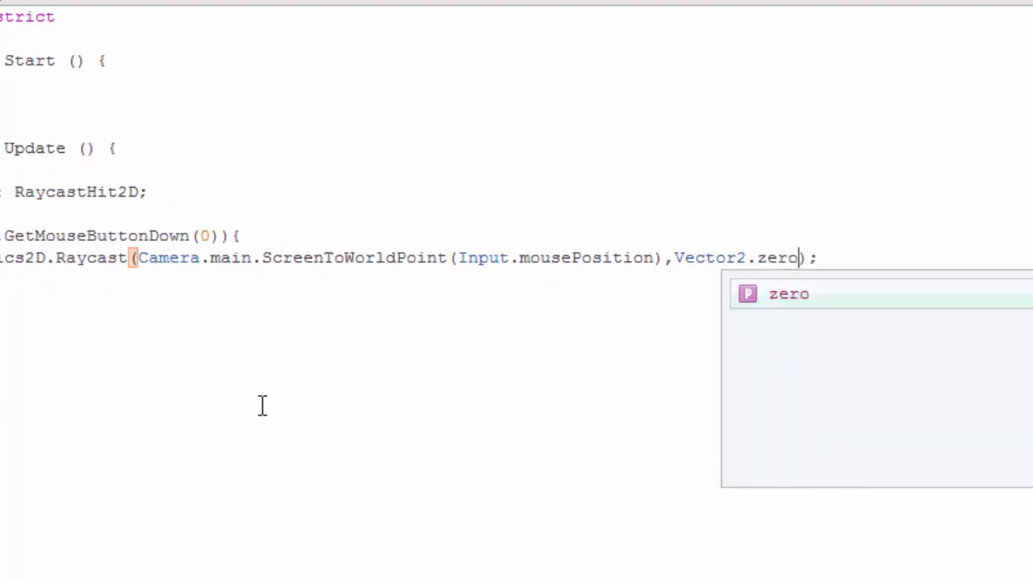
{"action": "type", "text": ")"}
{"action": "key", "text": "End"}
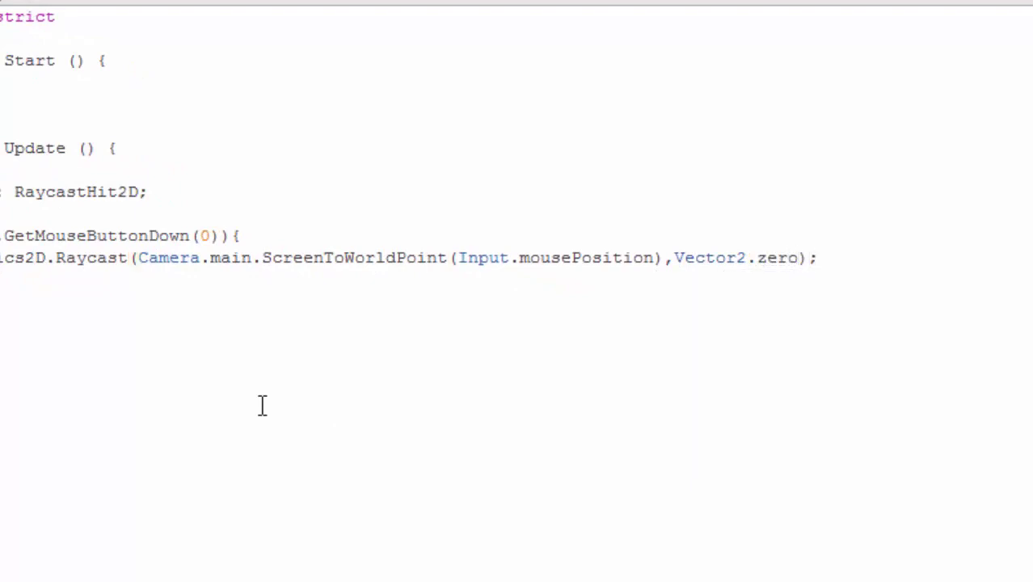
{"action": "key", "text": "ctrl+space"}
Add an empty inner if(){ } block below the Raycast line
{"action": "key", "text": "Escape"}
{"action": "key", "text": "Return"}
{"action": "type", "text": "if(){"}
{"action": "key", "text": "Return"}
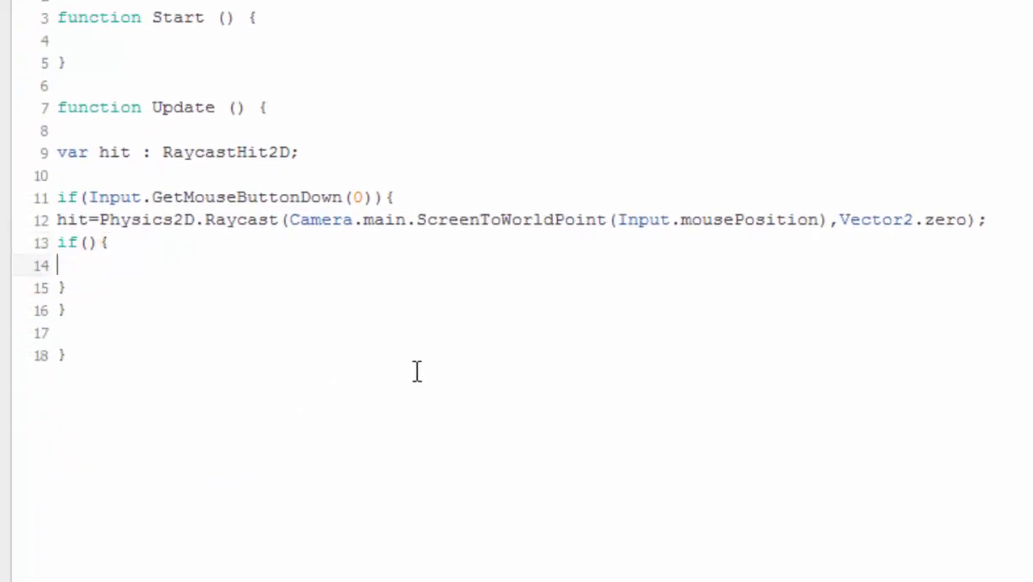
{"action": "key", "text": "Up"}
{"action": "key", "text": "Right"}
{"action": "key", "text": "Right"}
{"action": "key", "text": "Right"}
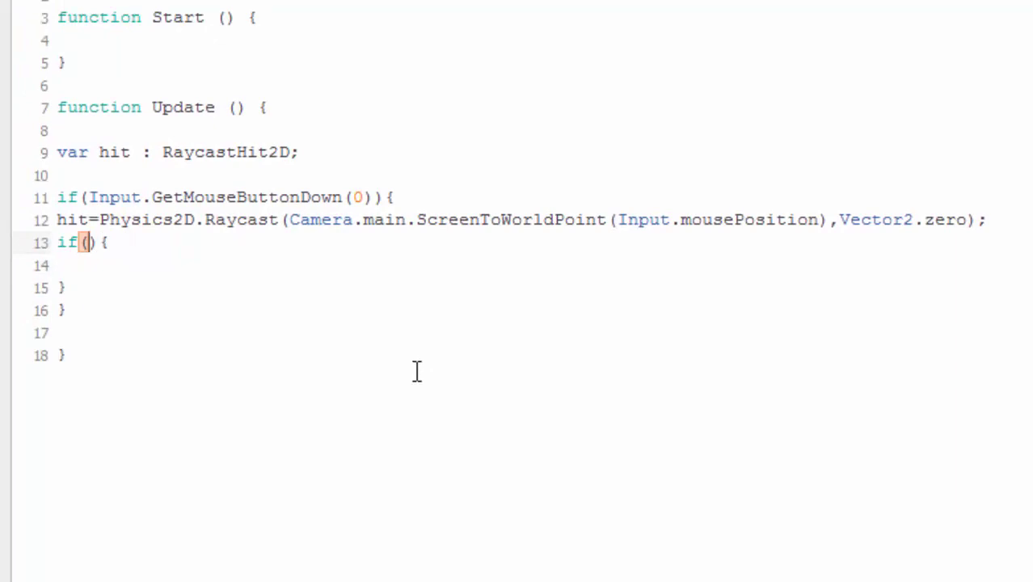
Make the inner if condition read hit.collider!=null &&
{"action": "type", "text": "Hit"}
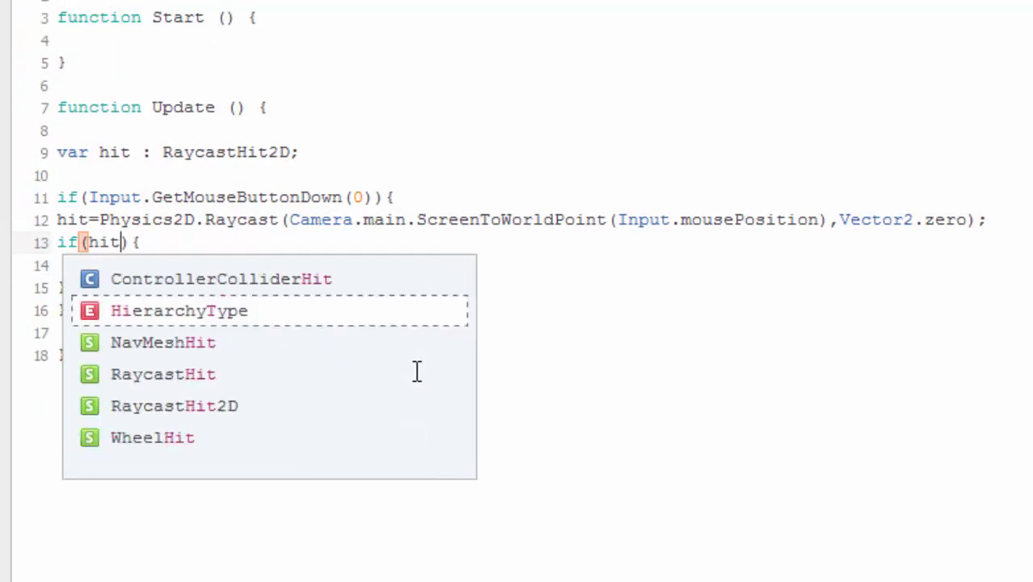
{"action": "type", "text": ".collid"}
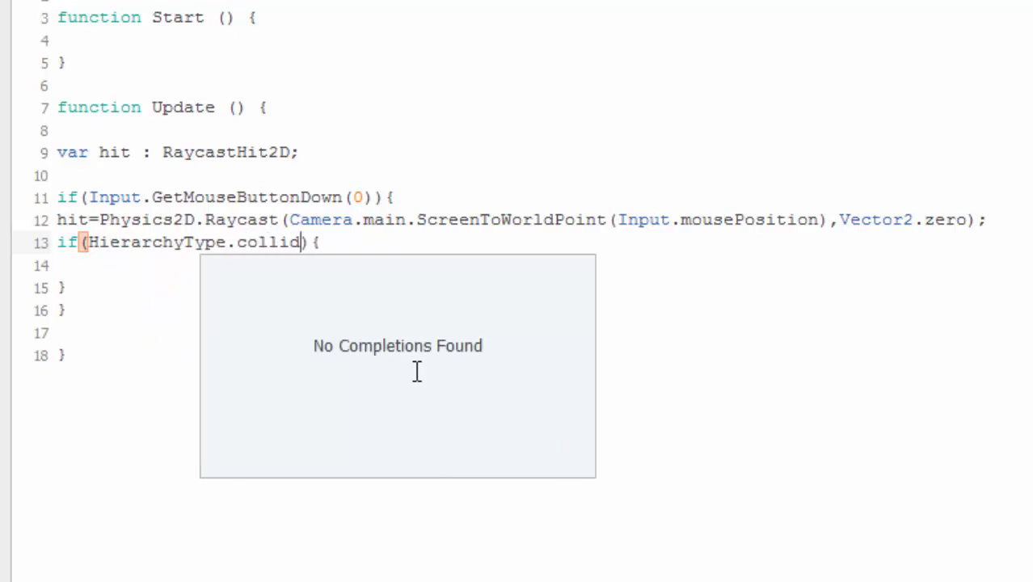
{"action": "type", "text": "er"}
{"action": "key", "text": "Left"}
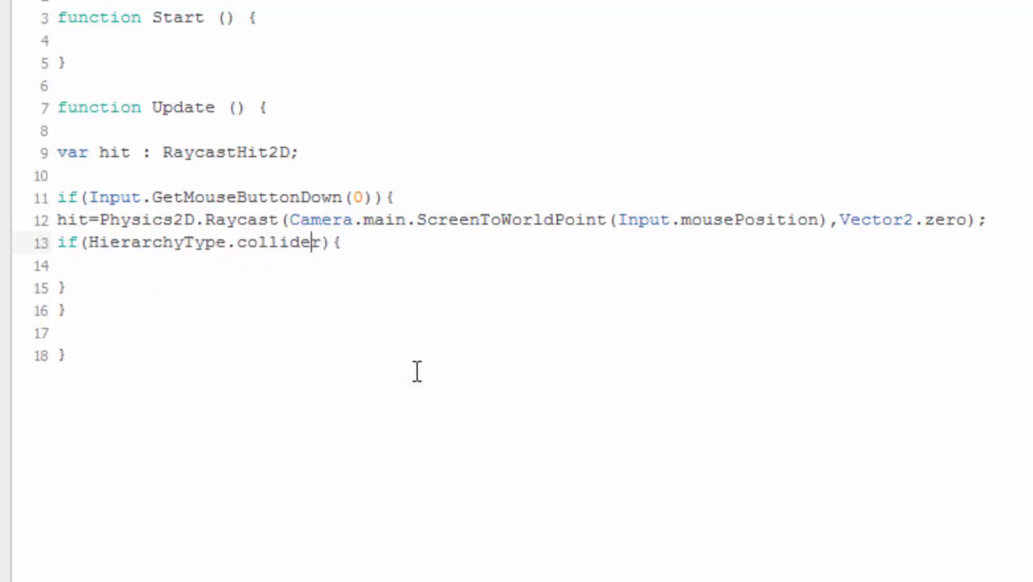
{"action": "key", "text": "Left"}
{"action": "key", "text": "Left"}
{"action": "key", "text": "Left"}
{"action": "key", "text": "Left"}
{"action": "key", "text": "Left"}
{"action": "key", "text": "BackSpace"}
{"action": "key", "text": "BackSpace"}
{"action": "key", "text": "BackSpace"}
{"action": "key", "text": "BackSpace"}
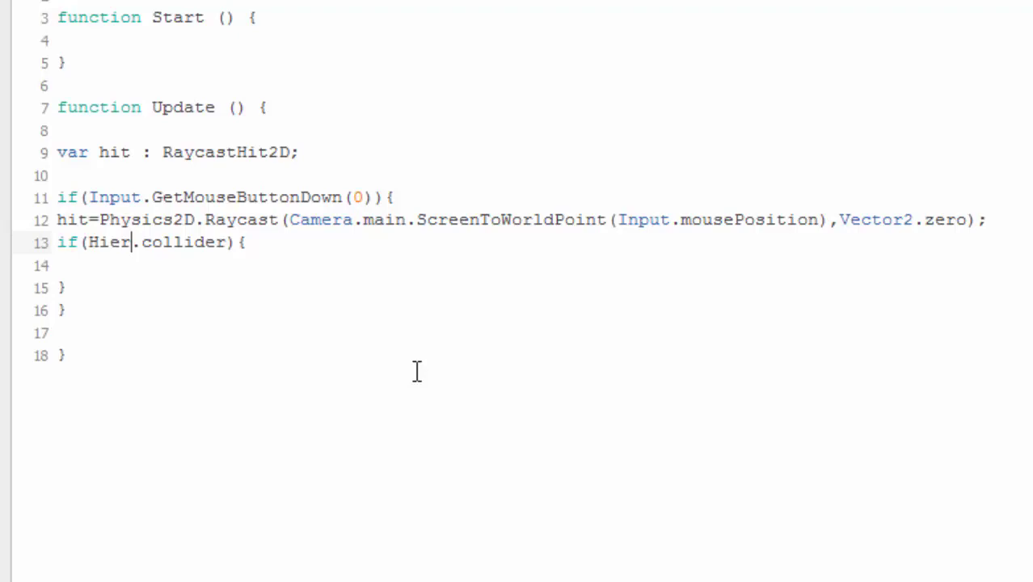
{"action": "key", "text": "BackSpace"}
{"action": "key", "text": "BackSpace"}
{"action": "key", "text": "BackSpace"}
{"action": "key", "text": "BackSpace"}
{"action": "type", "text": "hi"}
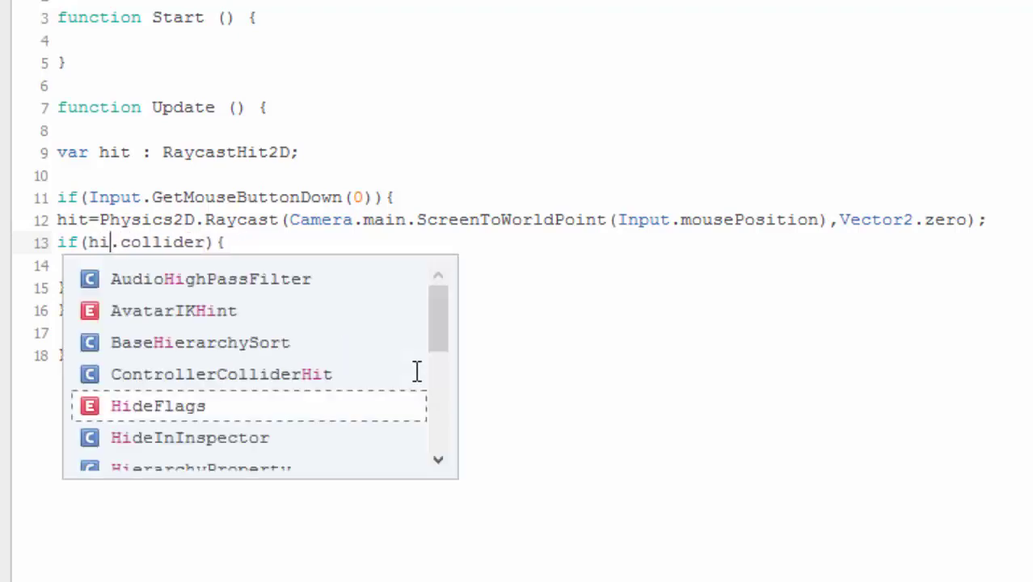
{"action": "type", "text": "t"}
{"action": "key", "text": "Right"}
{"action": "key", "text": "Right"}
{"action": "key", "text": "Right"}
{"action": "key", "text": "Right"}
{"action": "key", "text": "Right"}
{"action": "key", "text": "Right"}
{"action": "key", "text": "Right"}
{"action": "key", "text": "Right"}
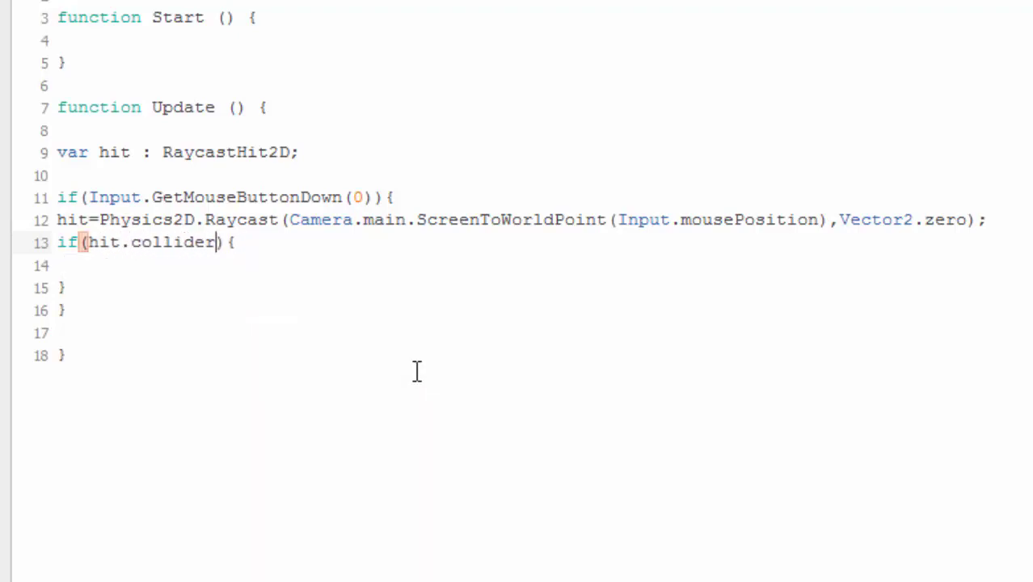
{"action": "type", "text": "!"}
{"action": "type", "text": "=null"}
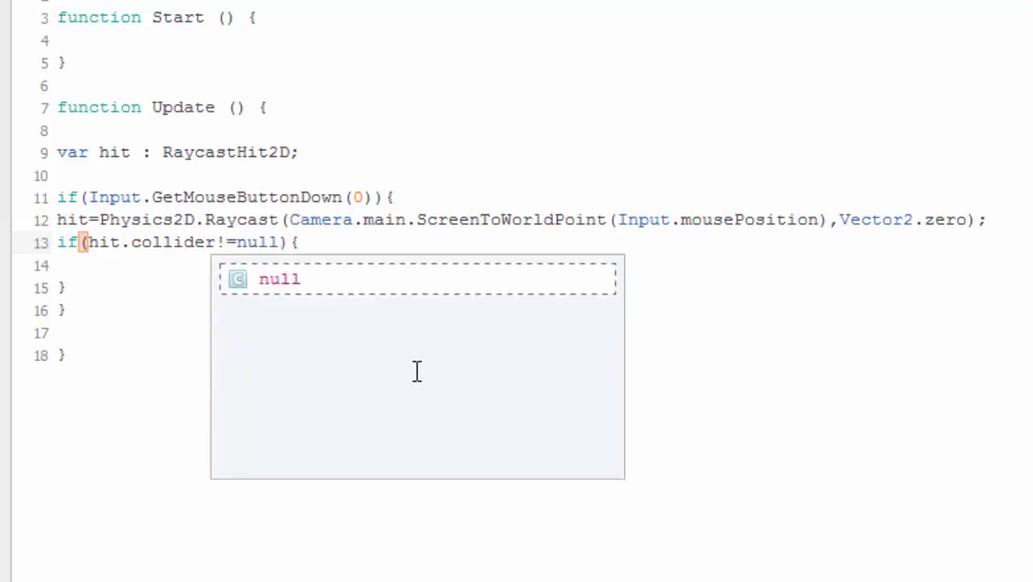
{"action": "type", "text": " &&"}
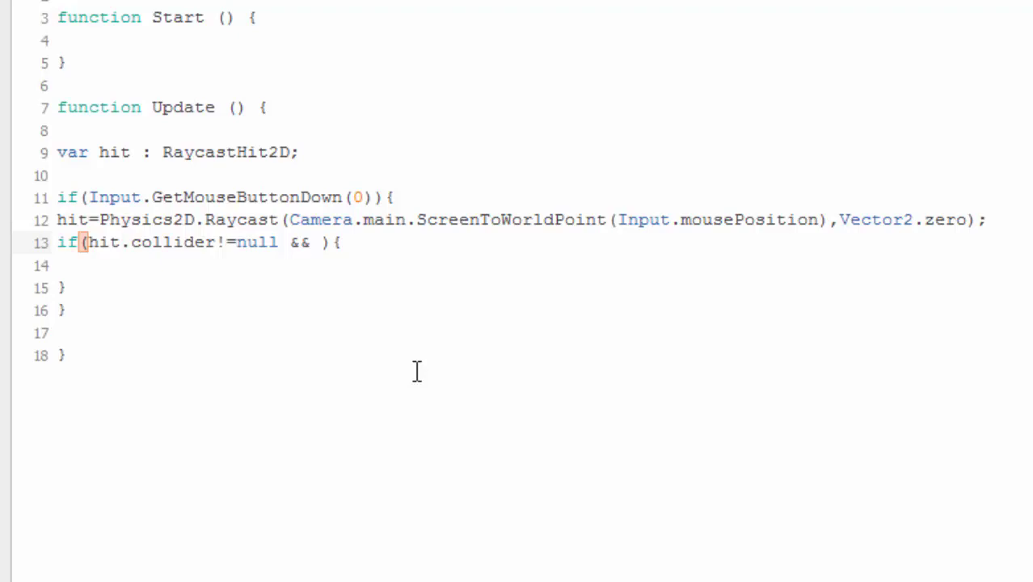
Extend the inner if condition with hit.transform.gameObject.tag=="ball"
{"action": "type", "text": "hit."}
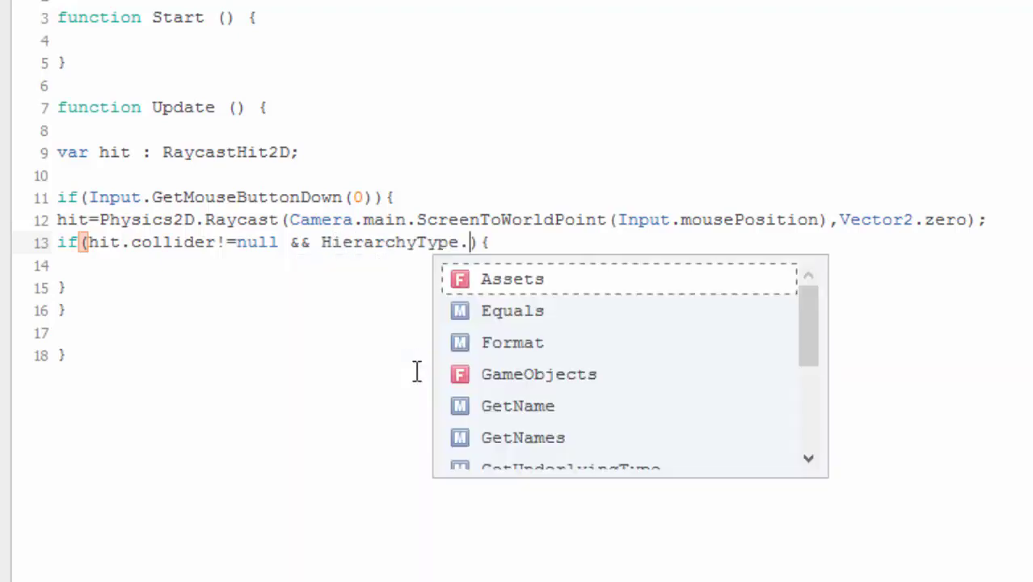
{"action": "key", "text": "BackSpace"}
{"action": "key", "text": "BackSpace"}
{"action": "key", "text": "BackSpace"}
{"action": "key", "text": "BackSpace"}
{"action": "key", "text": "BackSpace"}
{"action": "key", "text": "BackSpace"}
{"action": "key", "text": "BackSpace"}
{"action": "key", "text": "BackSpace"}
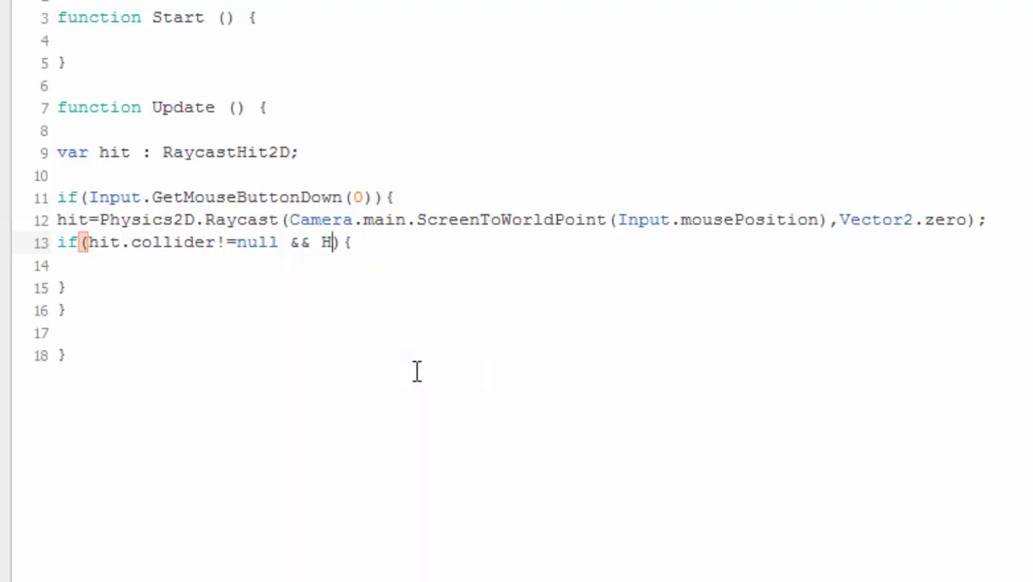
{"action": "key", "text": "BackSpace"}
{"action": "type", "text": "hit."}
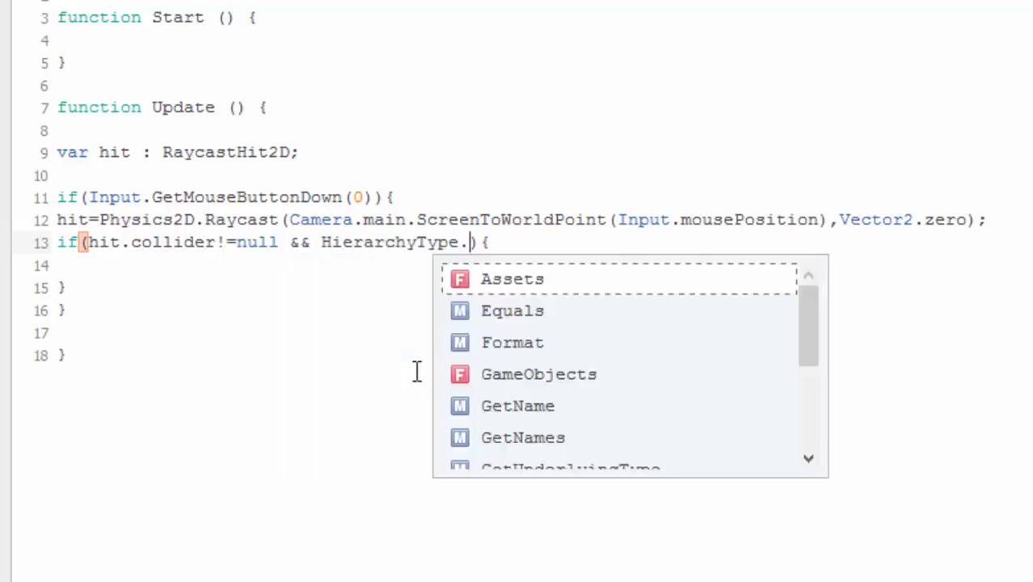
{"action": "key", "text": "BackSpace"}
{"action": "key", "text": "BackSpace"}
{"action": "key", "text": "BackSpace"}
{"action": "key", "text": "BackSpace"}
{"action": "key", "text": "BackSpace"}
{"action": "key", "text": "BackSpace"}
{"action": "key", "text": "BackSpace"}
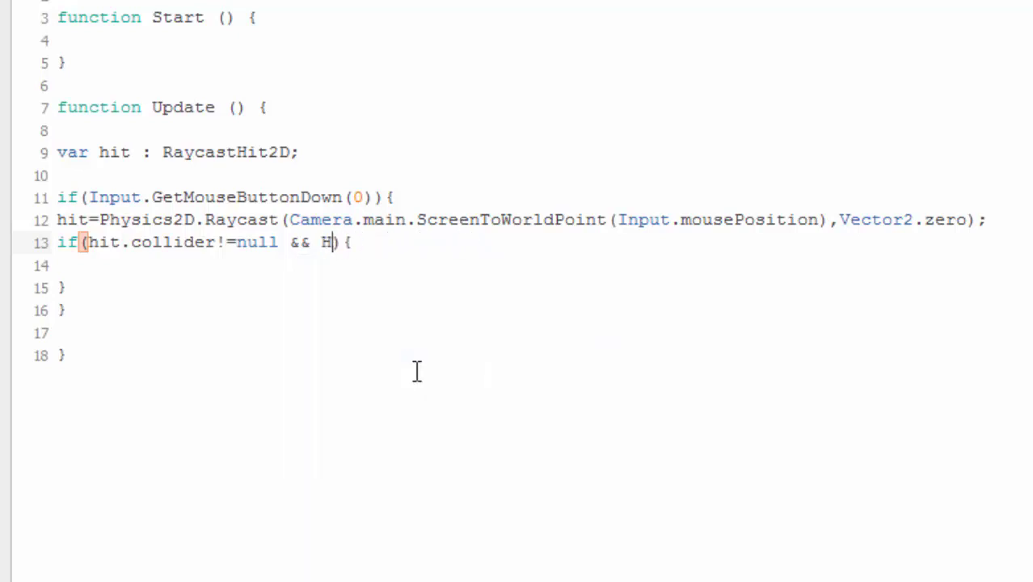
{"action": "key", "text": "BackSpace"}
{"action": "type", "text": "hit"}
{"action": "key", "text": "Escape"}
{"action": "type", "text": "."}
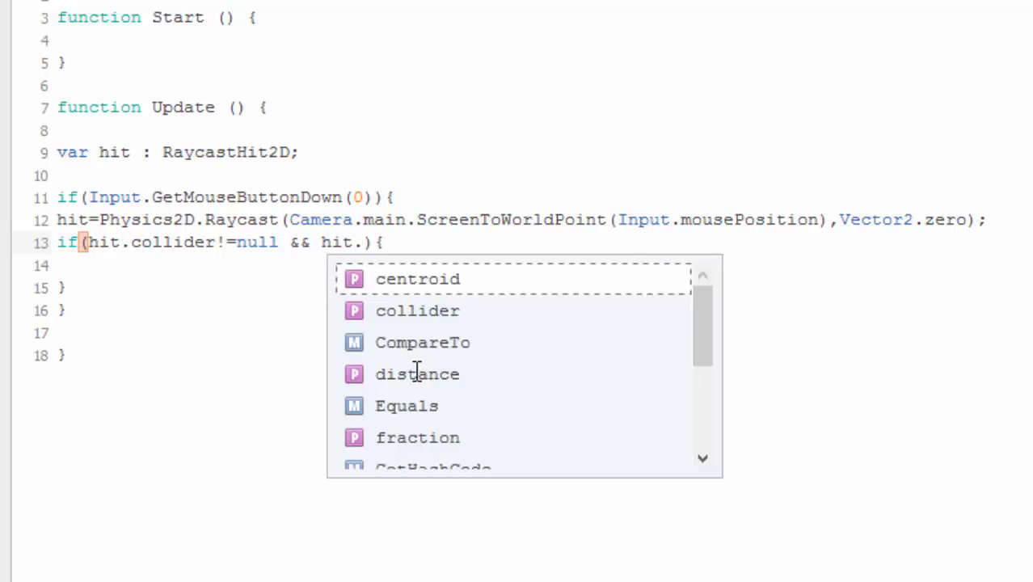
{"action": "type", "text": "tran"}
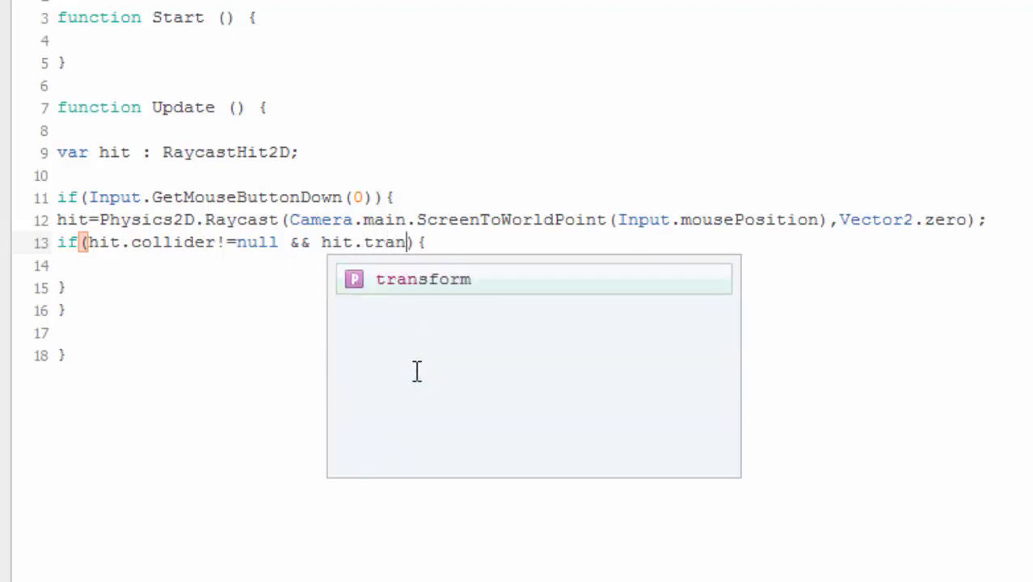
{"action": "type", "text": "sf"}
{"action": "key", "text": "Escape"}
{"action": "type", "text": "orm."}
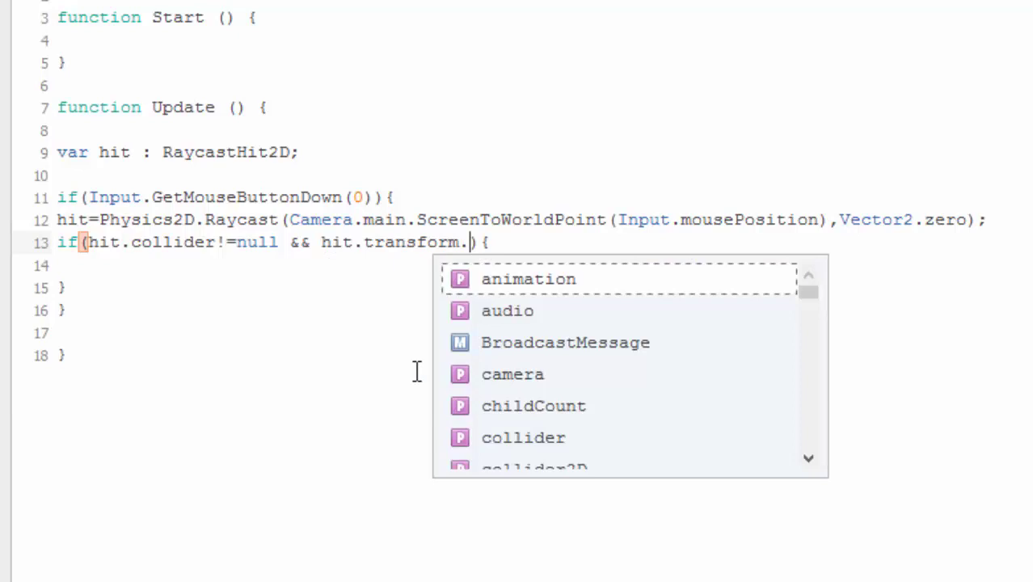
{"action": "type", "text": "game"}
{"action": "key", "text": "Return"}
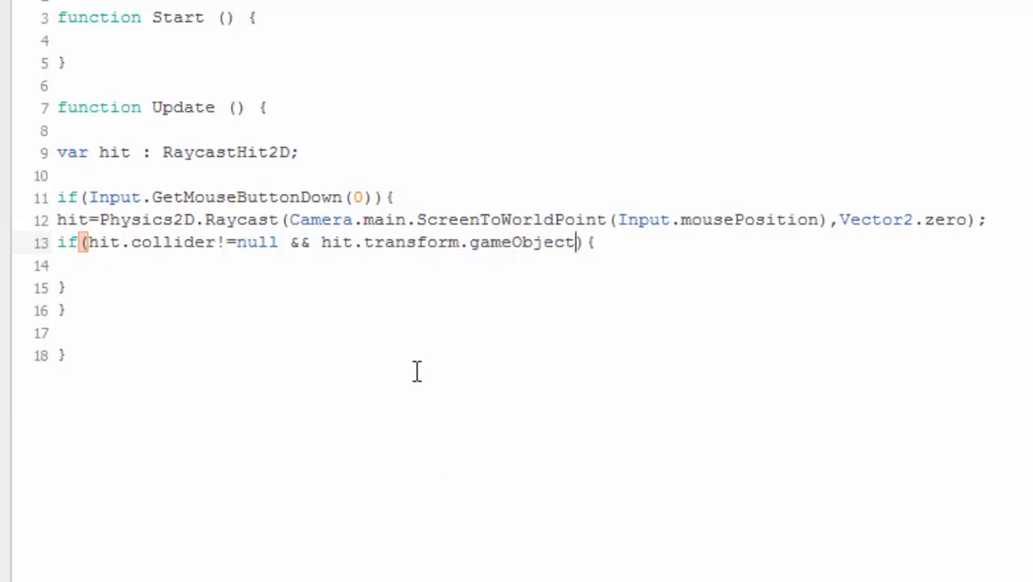
{"action": "type", "text": ".tag"}
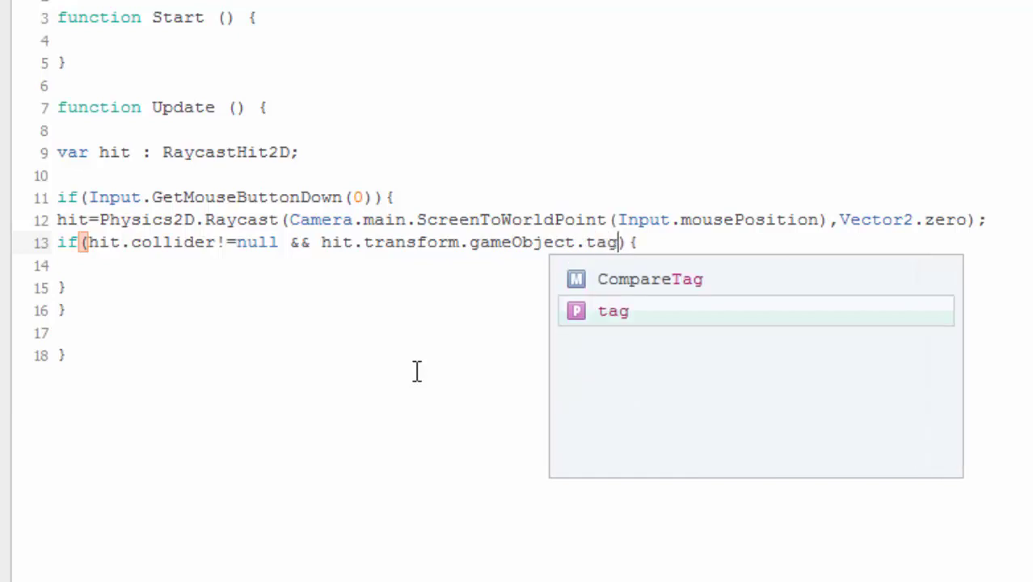
{"action": "type", "text": "==\"\""}
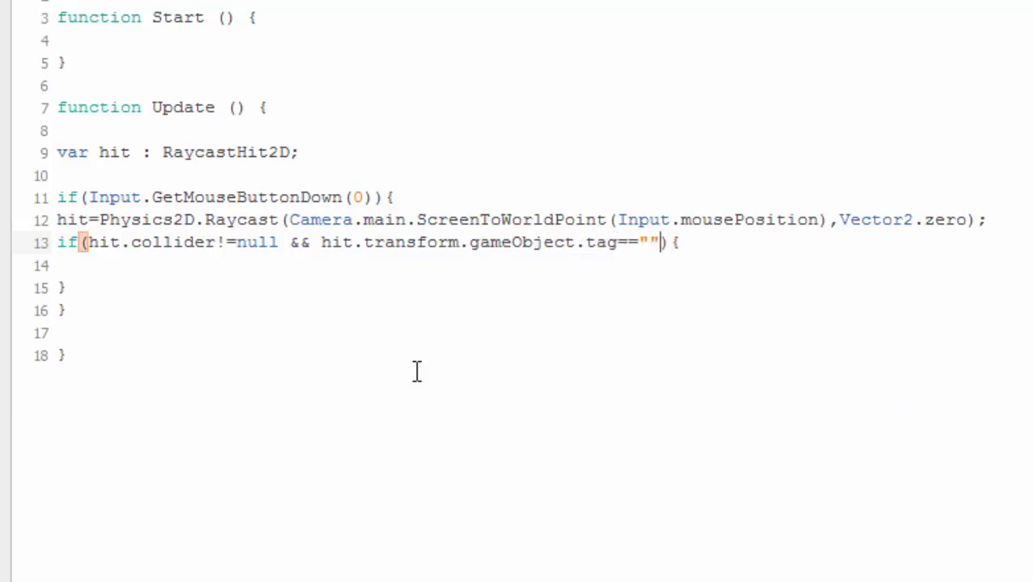
{"action": "key", "text": "Left"}
{"action": "type", "text": "ball"}
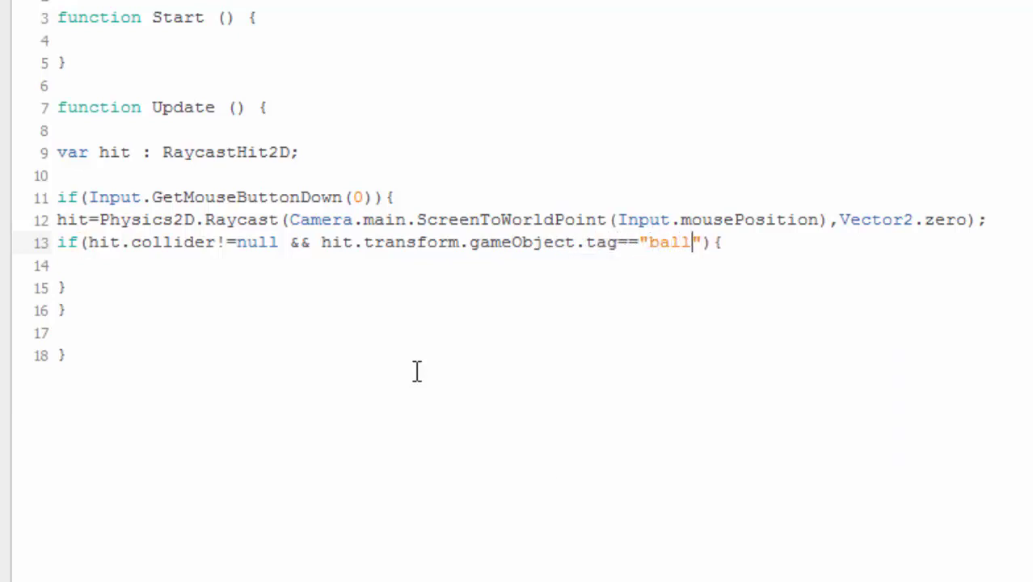
{"action": "key", "text": "Right"}
{"action": "key", "text": "Right"}
{"action": "key", "text": "Right"}
Add Debug.Log("SUCCESS!!"); inside the inner if block
{"action": "key", "text": "Down"}
{"action": "type", "text": "D"}
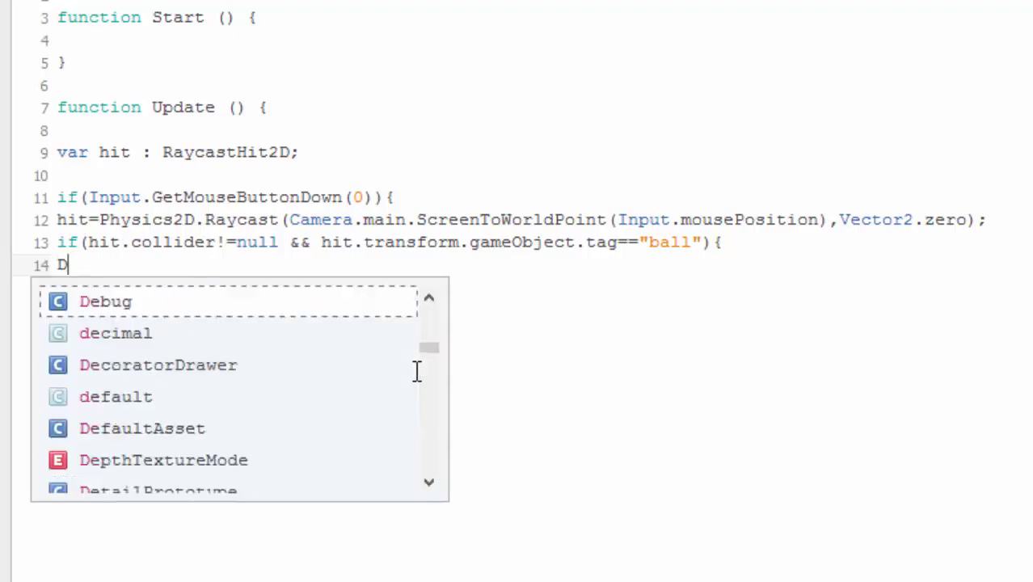
{"action": "type", "text": "eb"}
{"action": "key", "text": "Return"}
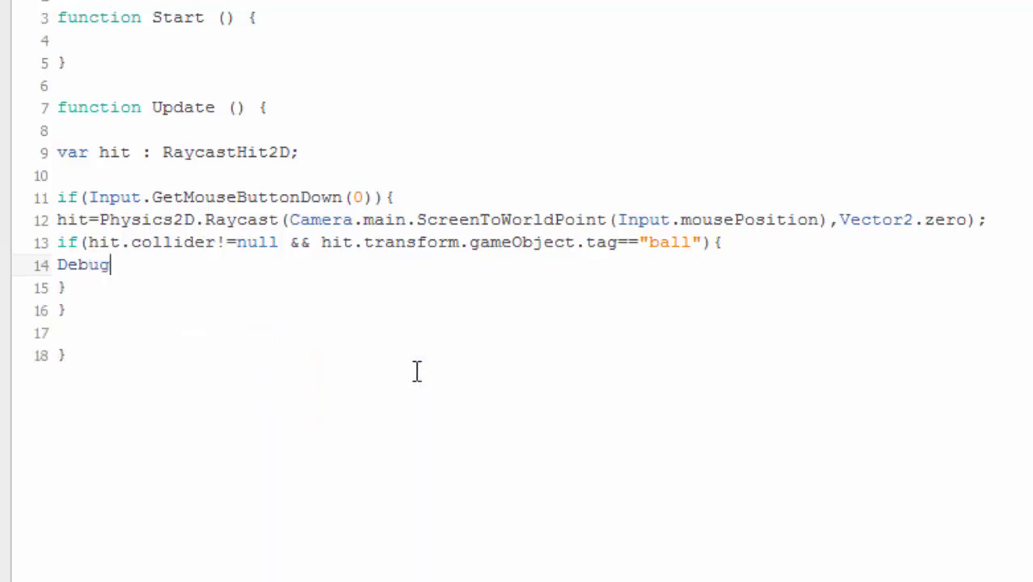
{"action": "type", "text": ".c"}
{"action": "key", "text": "BackSpace"}
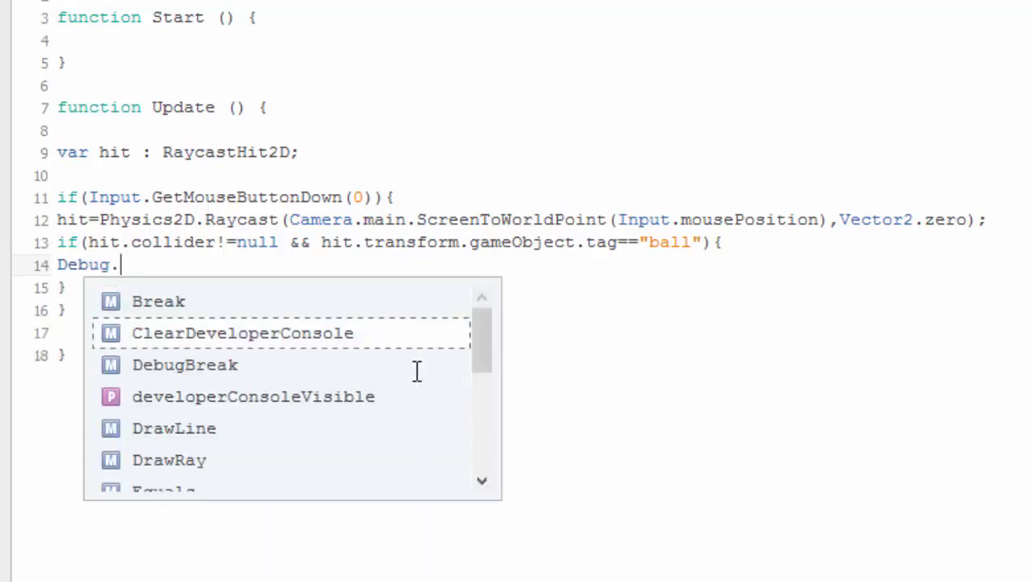
{"action": "type", "text": "log"}
{"action": "key", "text": "Return"}
{"action": "type", "text": "()"}
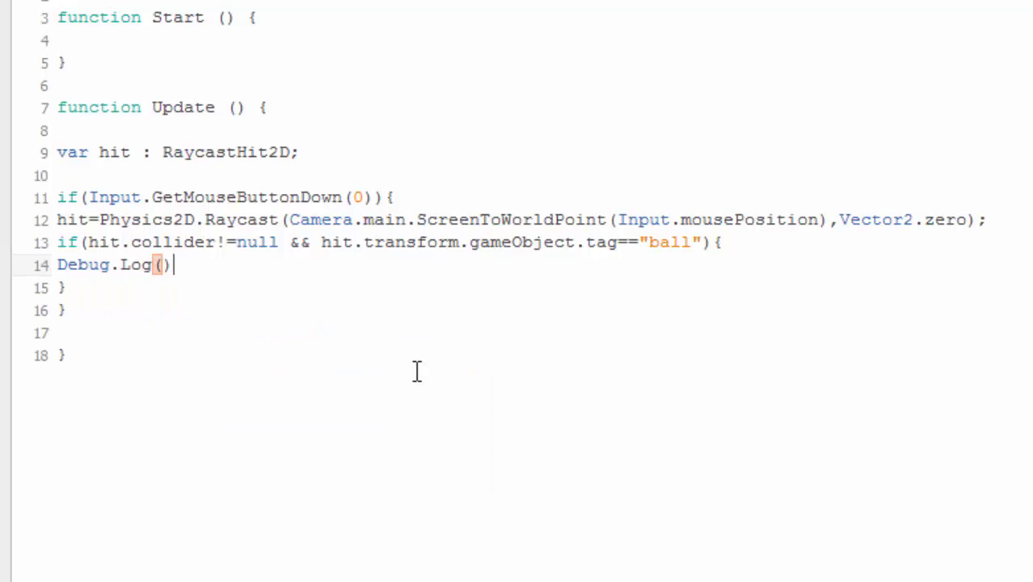
{"action": "type", "text": ";"}
{"action": "key", "text": "Left"}
{"action": "key", "text": "Left"}
{"action": "type", "text": "\"SU"}
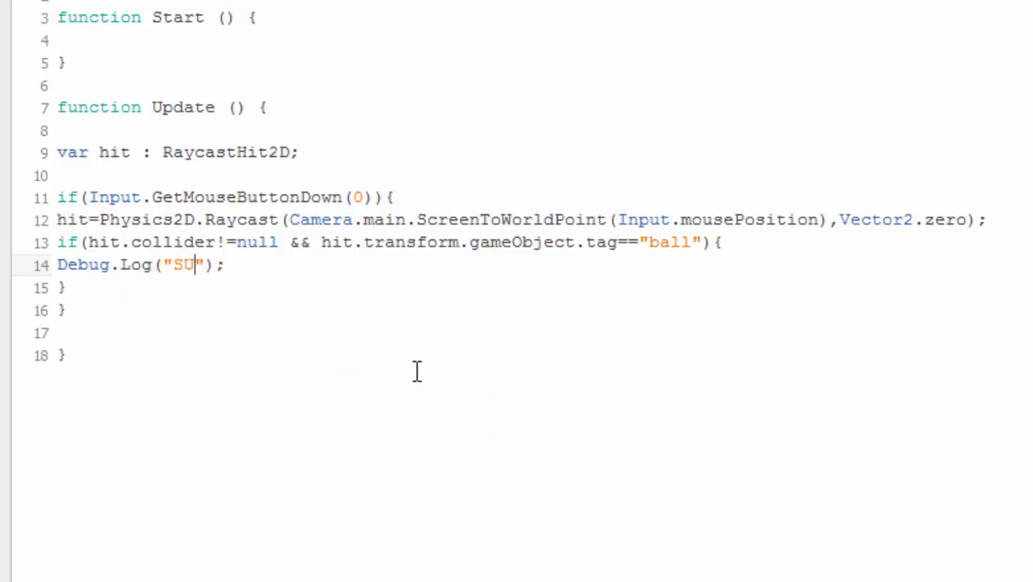
{"action": "type", "text": "CCESS"}
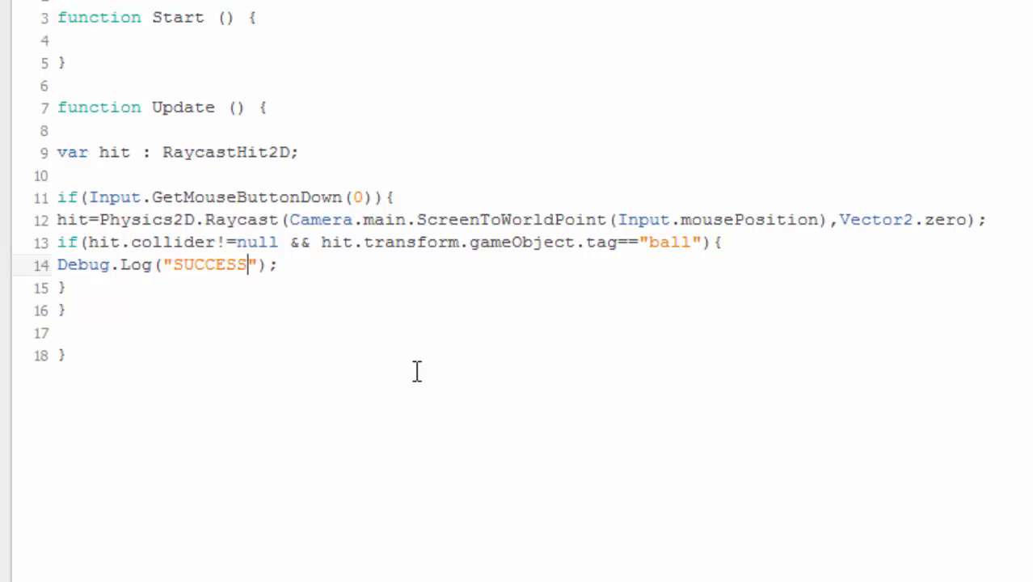
{"action": "type", "text": "!!"}
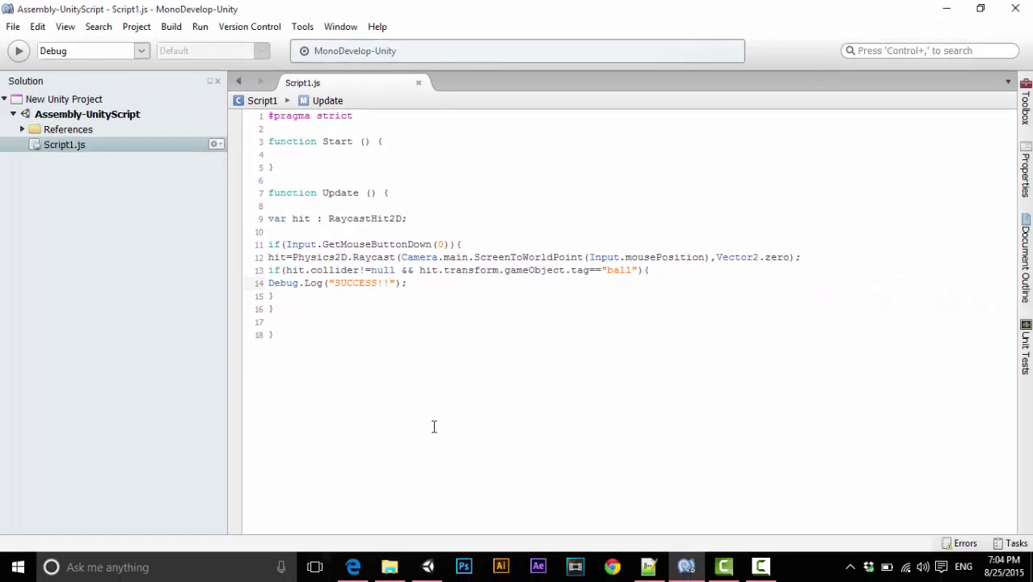
Back in Unity, enter Play mode and open the Console
{"action": "left_click", "coordinate": [427, 566]}
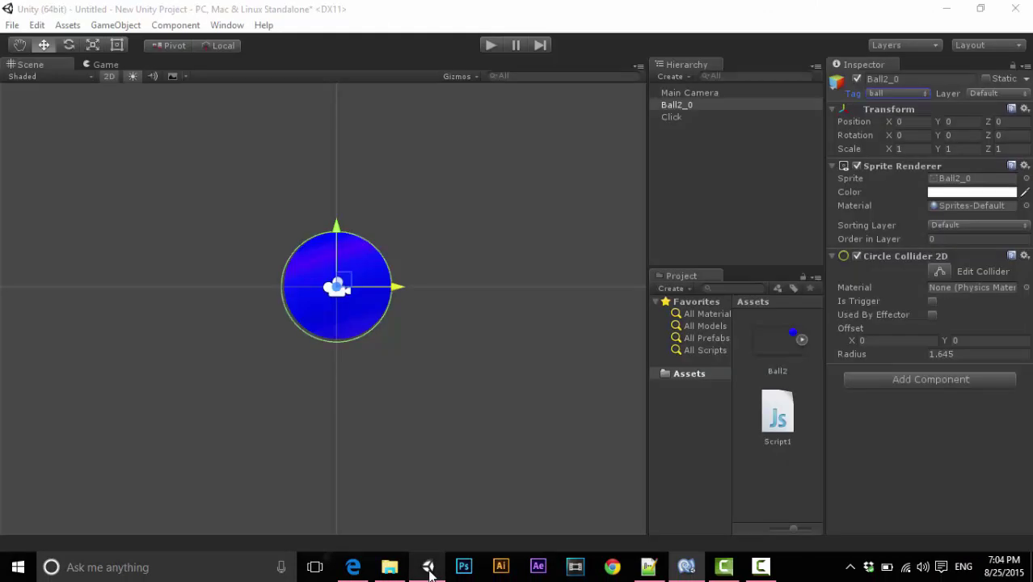
{"action": "left_click", "coordinate": [489, 43]}
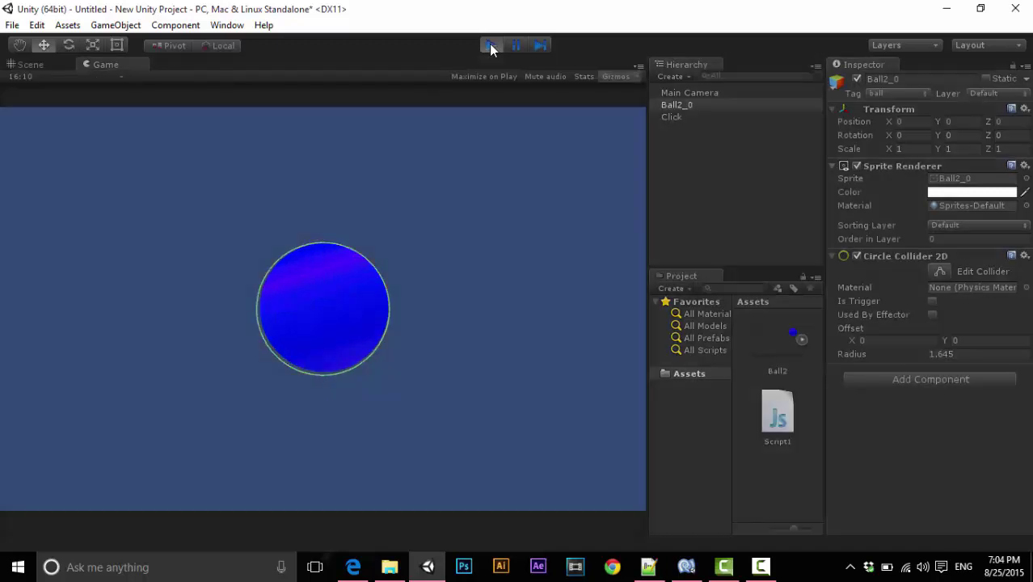
{"action": "key", "text": "ctrl+shift+c"}
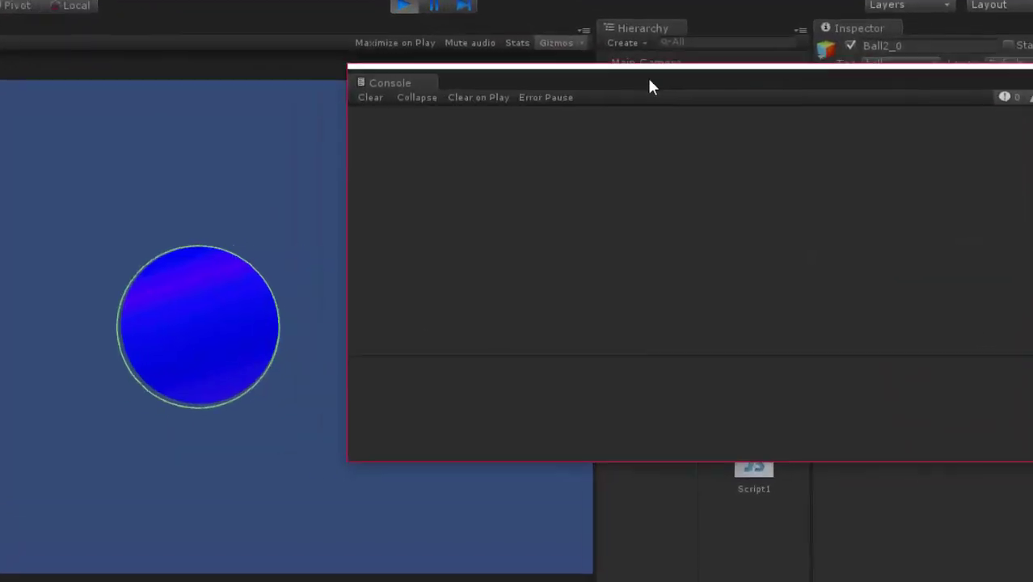
Click the ball ten times, checking that SUCCESS!! entries appear in the Console
{"action": "left_click", "coordinate": [163, 314]}
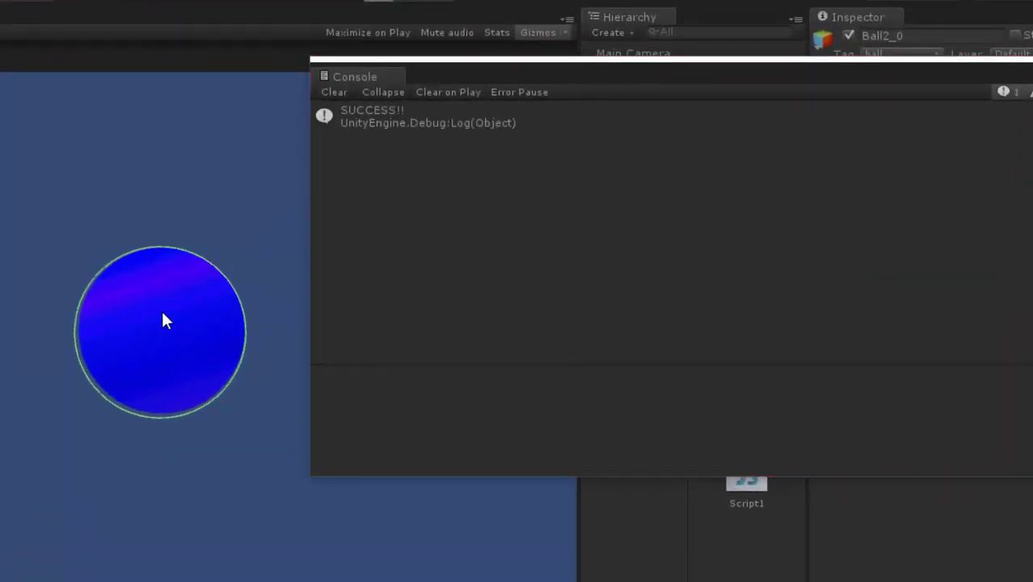
{"action": "left_click", "coordinate": [160, 355]}
{"action": "left_click", "coordinate": [114, 356]}
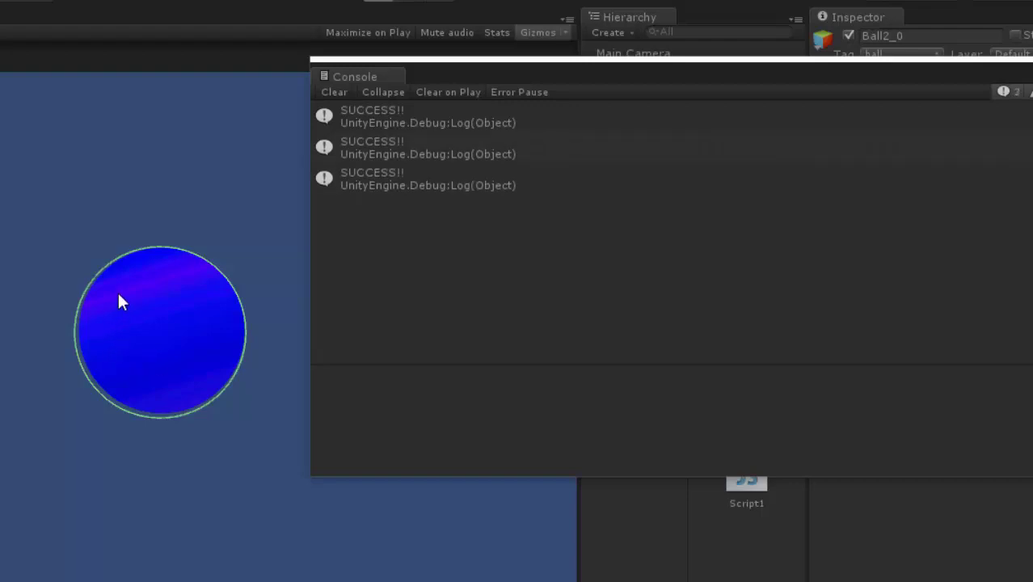
{"action": "left_click", "coordinate": [120, 295]}
{"action": "left_click", "coordinate": [175, 271]}
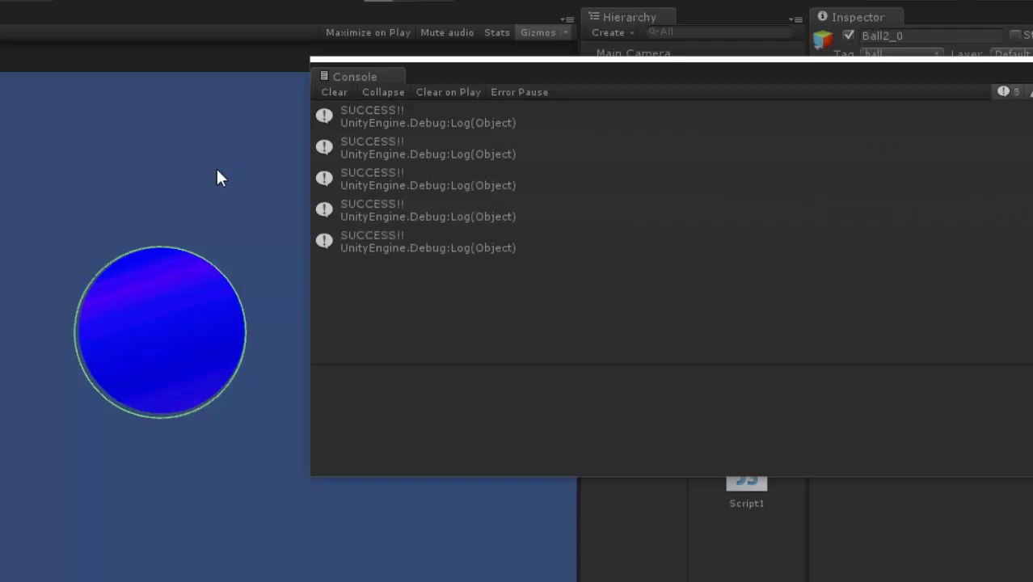
{"action": "left_click", "coordinate": [158, 347]}
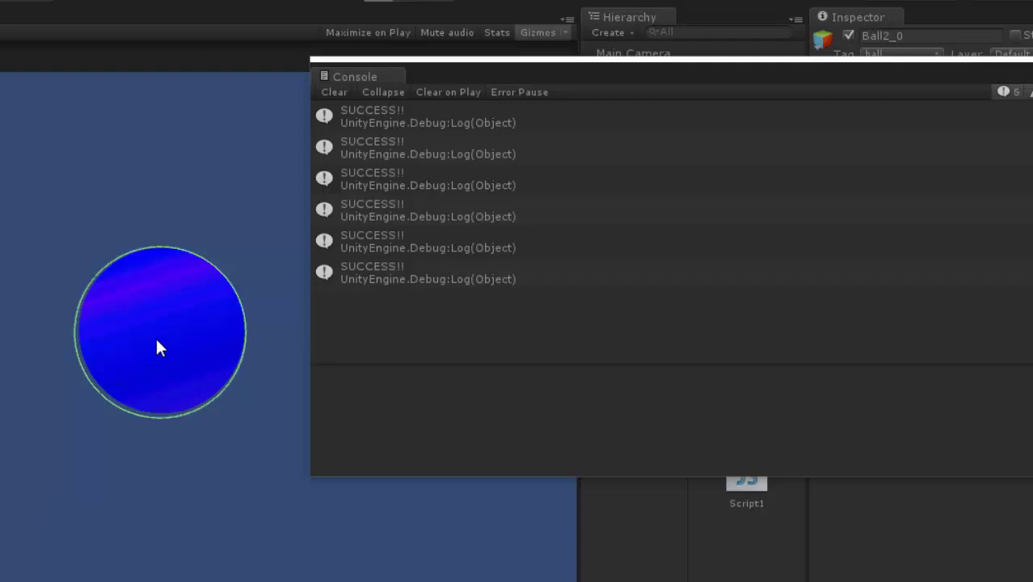
{"action": "left_click", "coordinate": [117, 318]}
{"action": "left_click", "coordinate": [82, 299]}
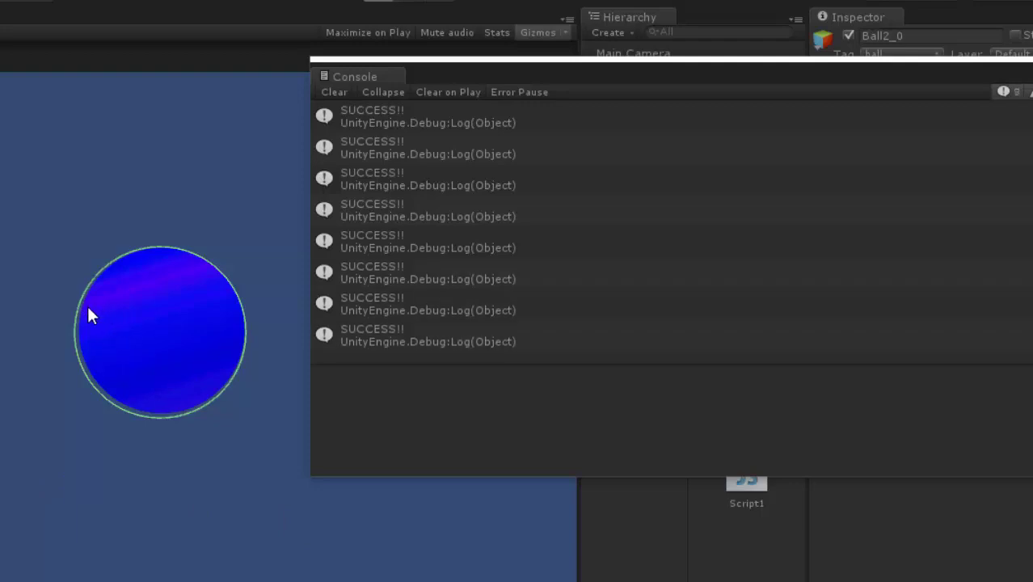
{"action": "left_click", "coordinate": [87, 312]}
{"action": "left_click", "coordinate": [133, 358]}
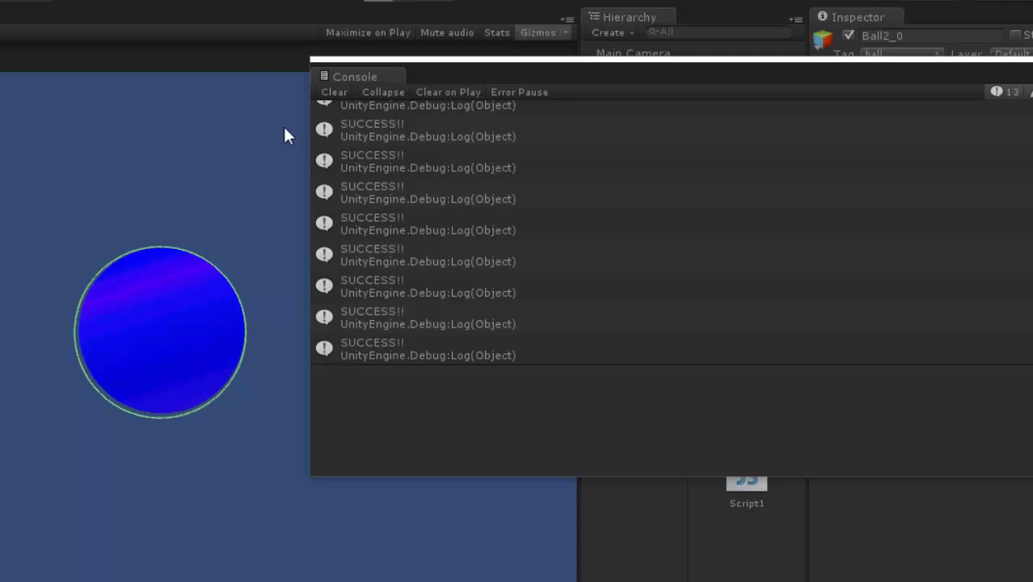
Move and close the floating Console, then return to Script1.js in MonoDevelop
{"action": "left_click_drag", "start_coordinate": [548, 81], "coordinate": [427, 81]}
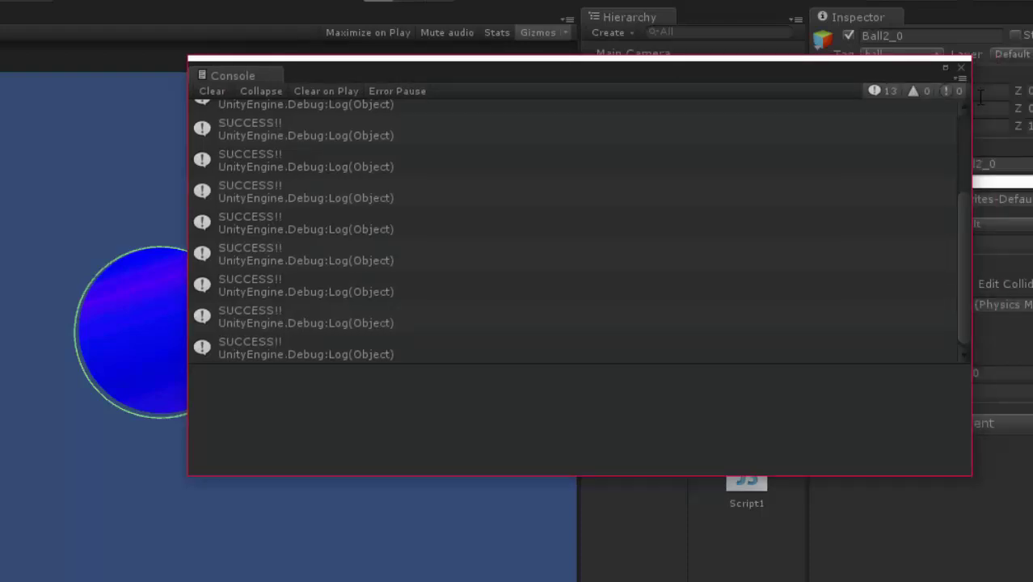
{"action": "left_click", "coordinate": [959, 69]}
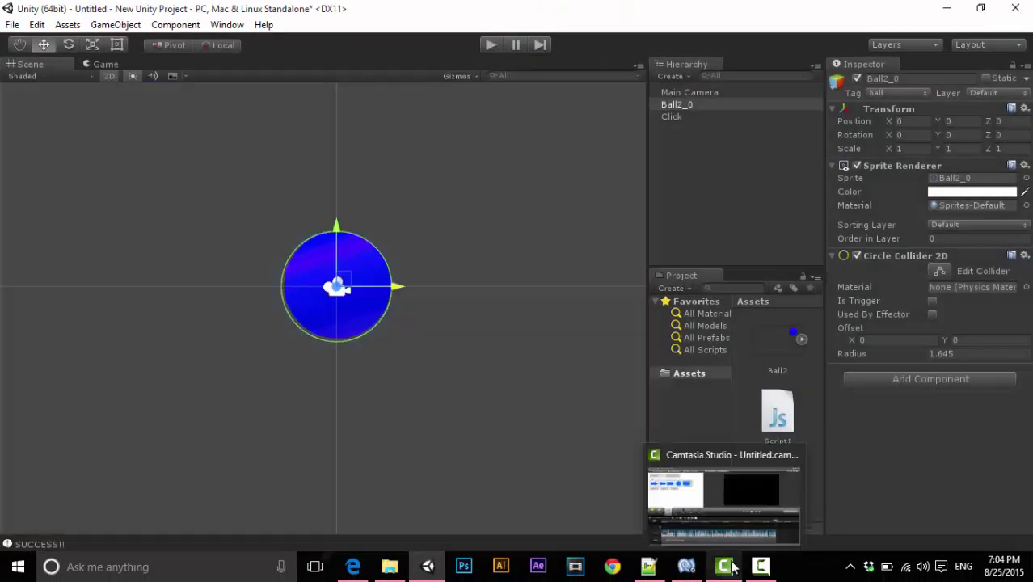
{"action": "left_click", "coordinate": [686, 571]}
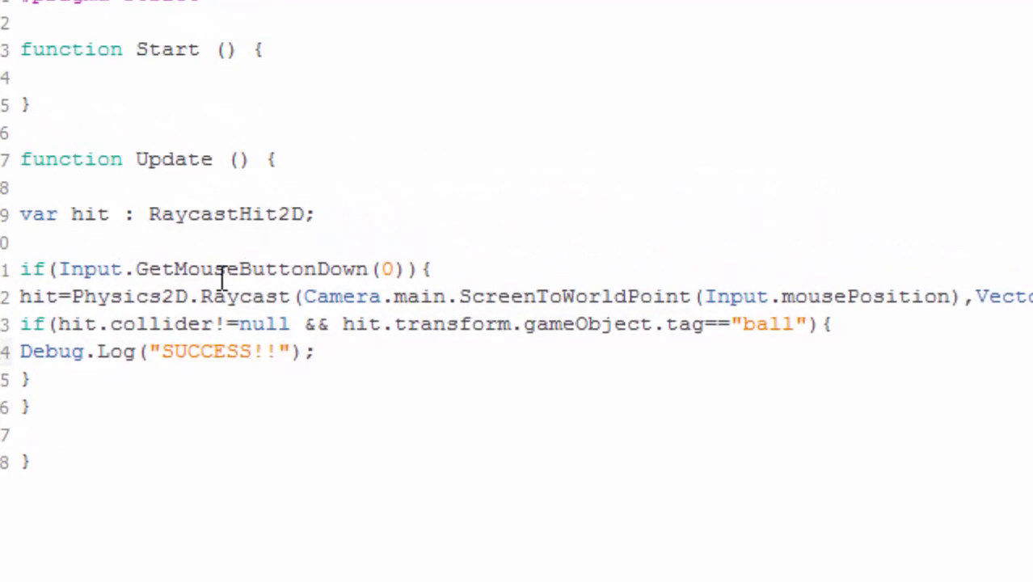
Replace the GetMouseButtonDown call on line 11 with Input.GetTouch
{"action": "left_click", "coordinate": [368, 269]}
{"action": "key", "text": "BackSpace"}
{"action": "key", "text": "BackSpace"}
{"action": "key", "text": "BackSpace"}
{"action": "key", "text": "BackSpace"}
{"action": "key", "text": "BackSpace"}
{"action": "key", "text": "BackSpace"}
{"action": "key", "text": "BackSpace"}
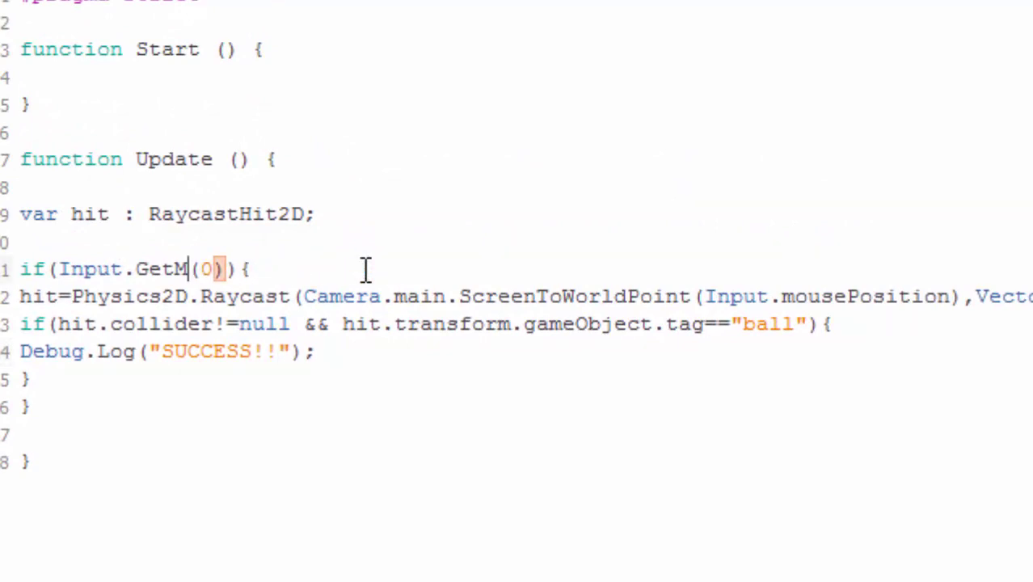
{"action": "key", "text": "BackSpace"}
{"action": "type", "text": "t"}
{"action": "key", "text": "BackSpace"}
{"action": "key", "text": "BackSpace"}
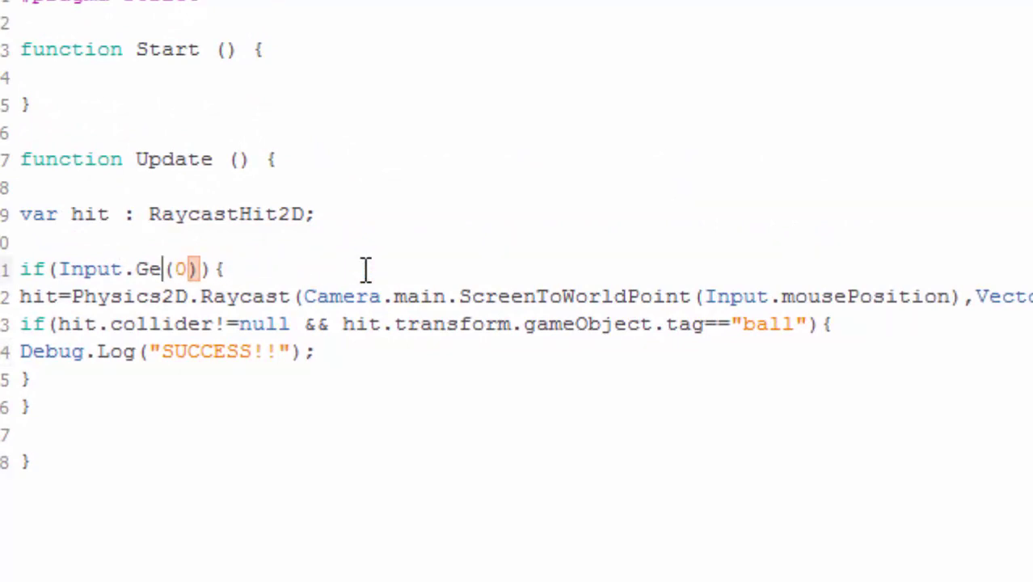
{"action": "key", "text": "BackSpace"}
{"action": "key", "text": "BackSpace"}
{"action": "type", "text": "gett"}
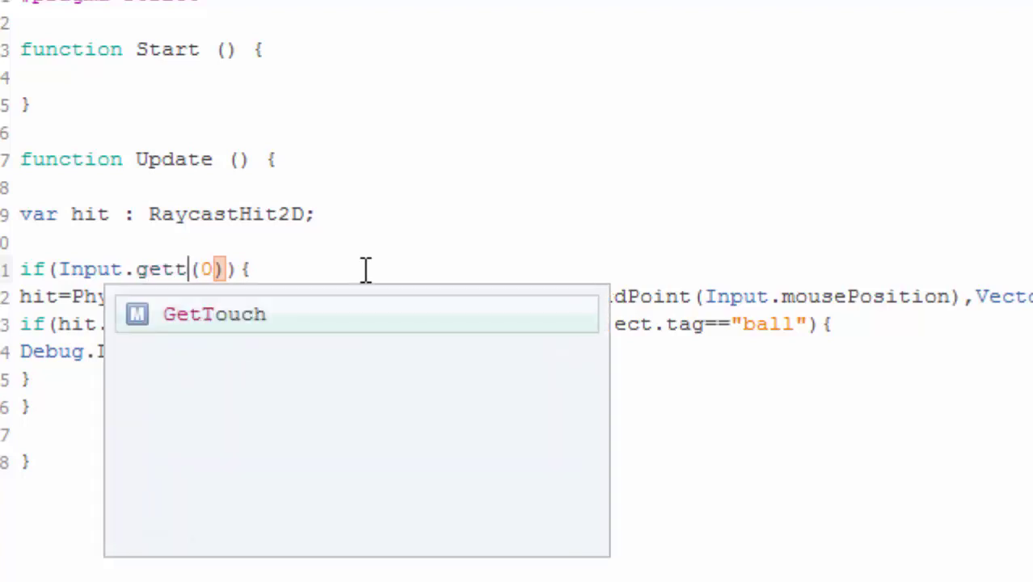
{"action": "type", "text": "ouch"}
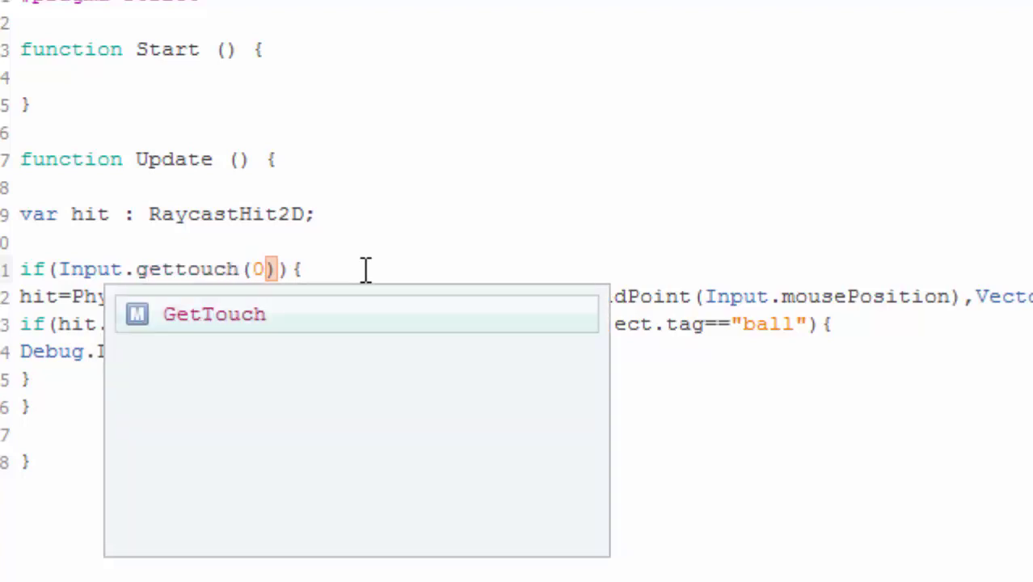
{"action": "key", "text": "Return"}
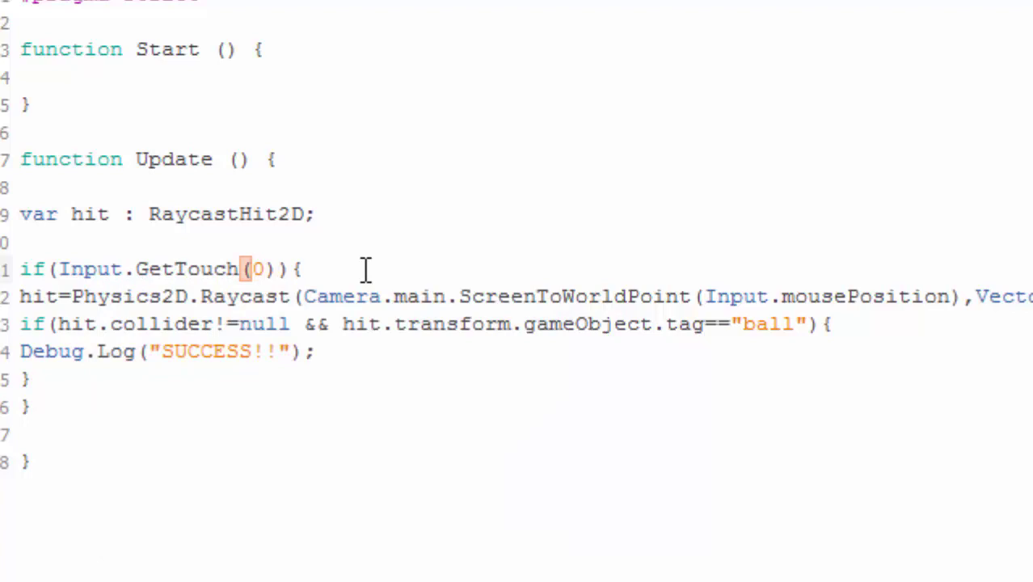
Complete the line 11 condition as GetTouch(0).phase==TouchPhase.Began
{"action": "type", "text": ").phase"}
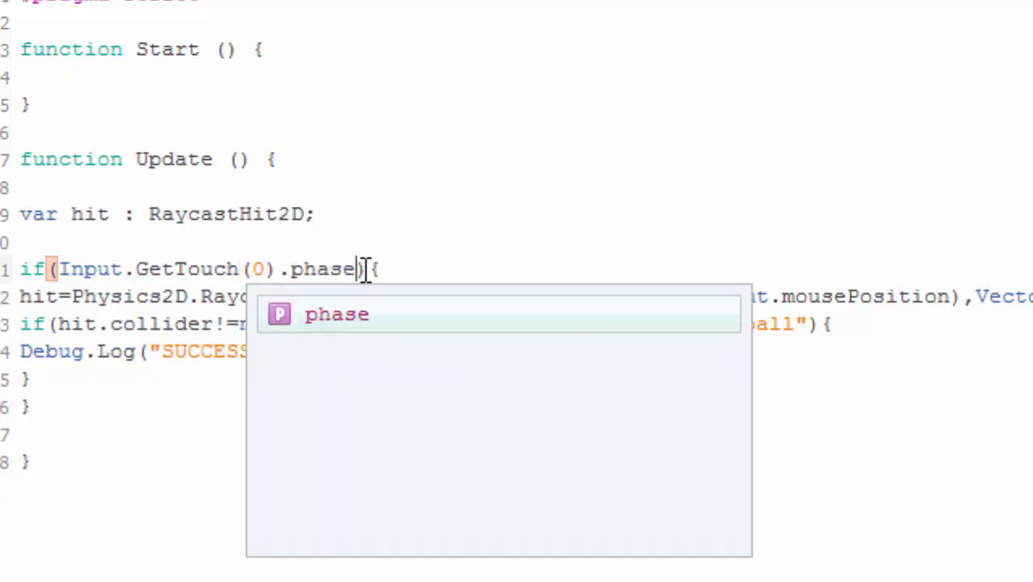
{"action": "type", "text": "==\""}
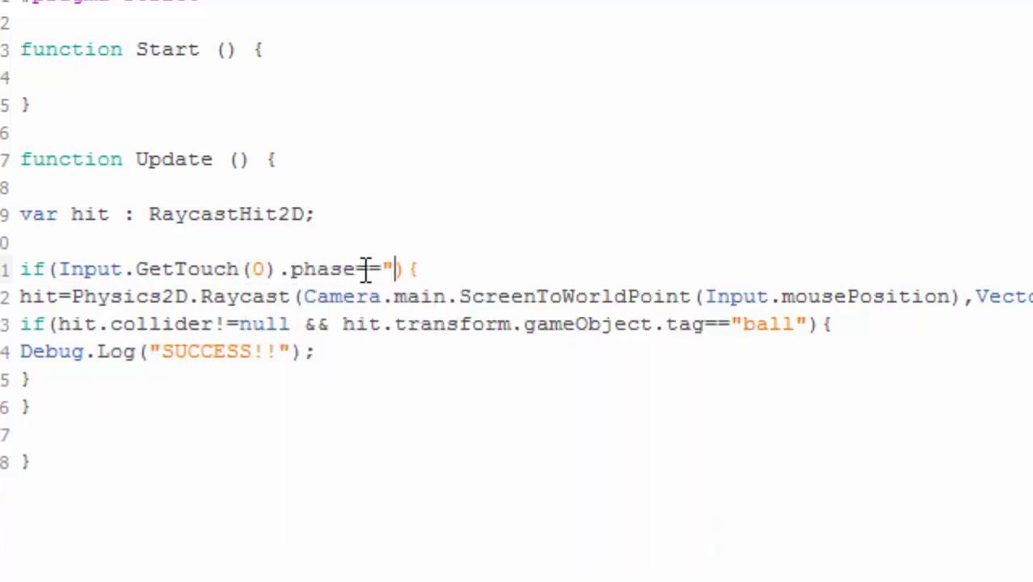
{"action": "key", "text": "BackSpace"}
{"action": "type", "text": "tTo"}
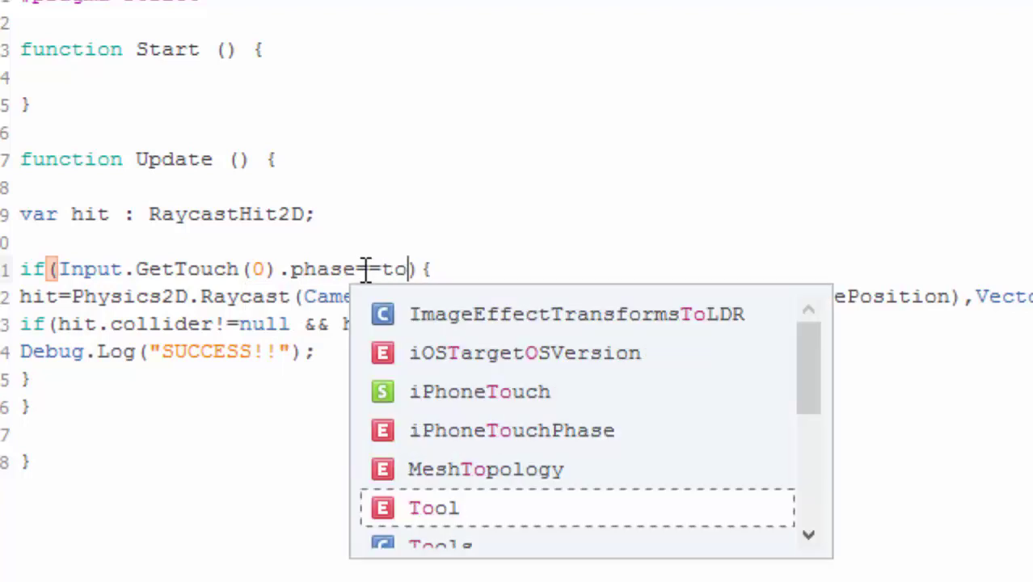
{"action": "type", "text": "uch(0).phase"}
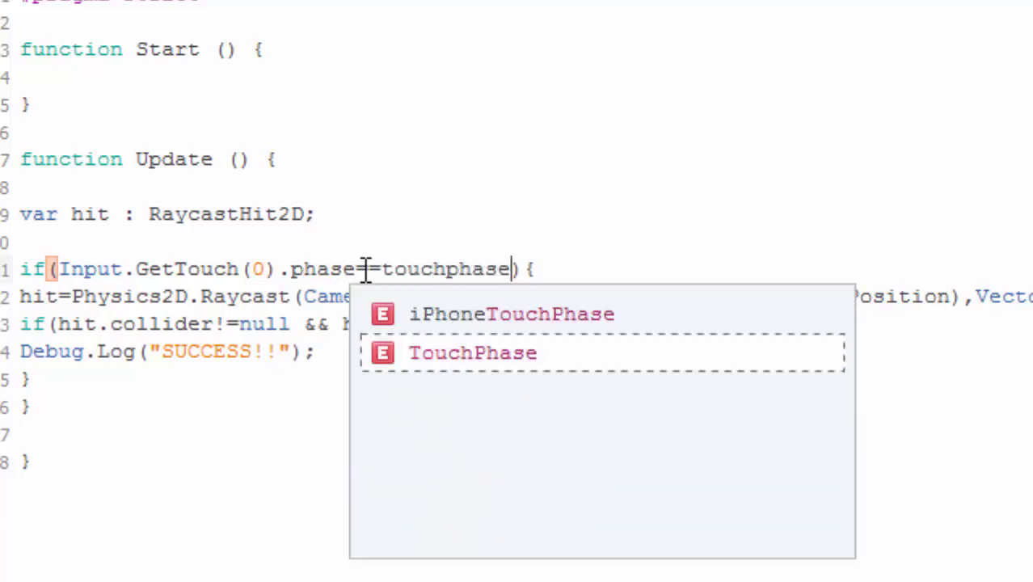
{"action": "key", "text": "Return"}
{"action": "type", "text": "."}
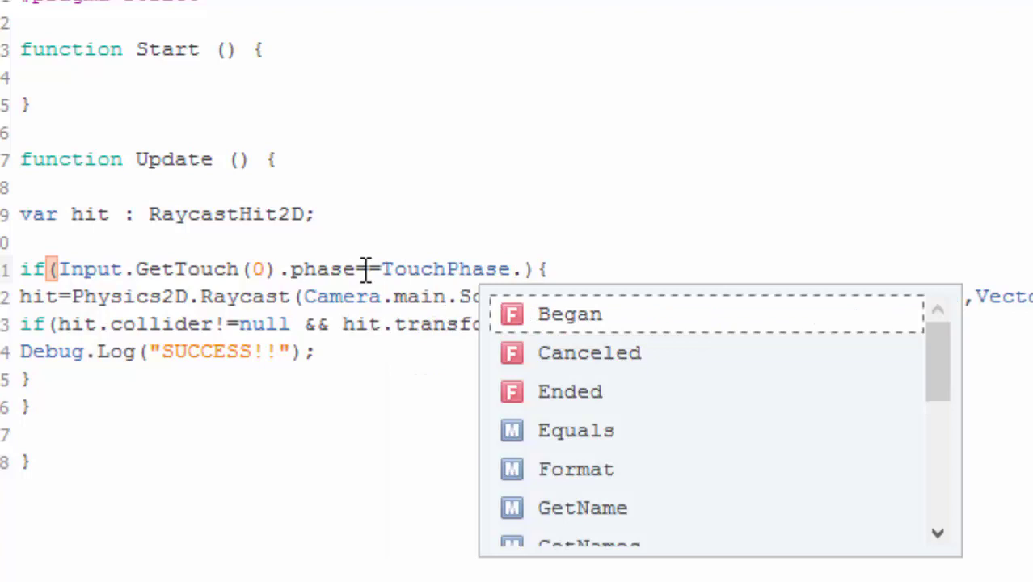
{"action": "type", "text": "beg"}
{"action": "key", "text": "Return"}
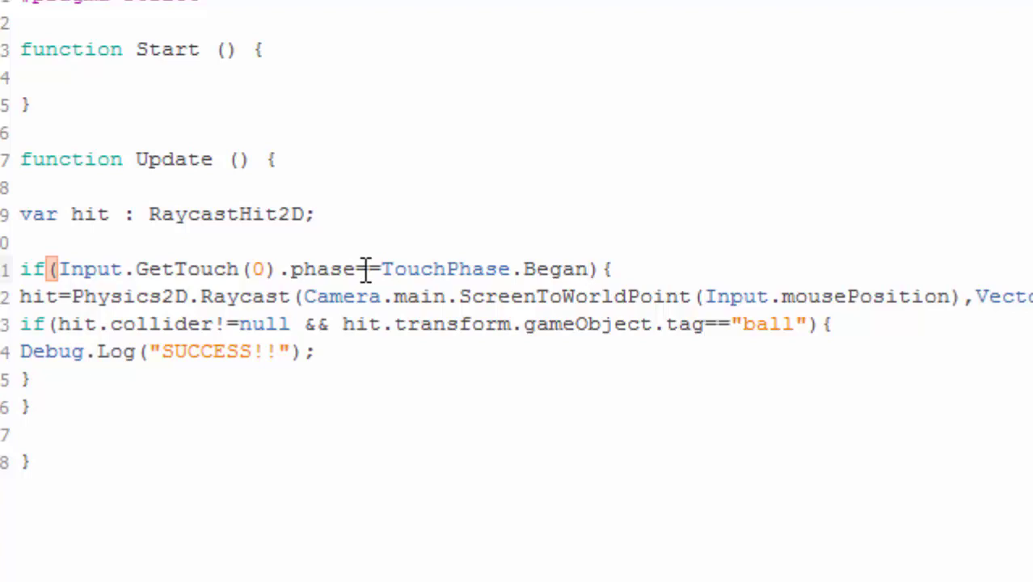
Delete .mousePosition from the raycast argument on line 12
{"action": "key", "text": "Down"}
{"action": "key", "text": "Right"}
{"action": "key", "text": "Right"}
{"action": "key", "text": "Right"}
{"action": "key", "text": "Right"}
{"action": "key", "text": "Right"}
{"action": "key", "text": "Right"}
{"action": "key", "text": "Right"}
{"action": "key", "text": "Right"}
{"action": "key", "text": "Right"}
{"action": "key", "text": "Right"}
{"action": "key", "text": "Right"}
{"action": "key", "text": "Right"}
{"action": "key", "text": "Right"}
{"action": "key", "text": "Right"}
{"action": "key", "text": "Left"}
{"action": "key", "text": "Left"}
{"action": "key", "text": "Left"}
{"action": "key", "text": "Right"}
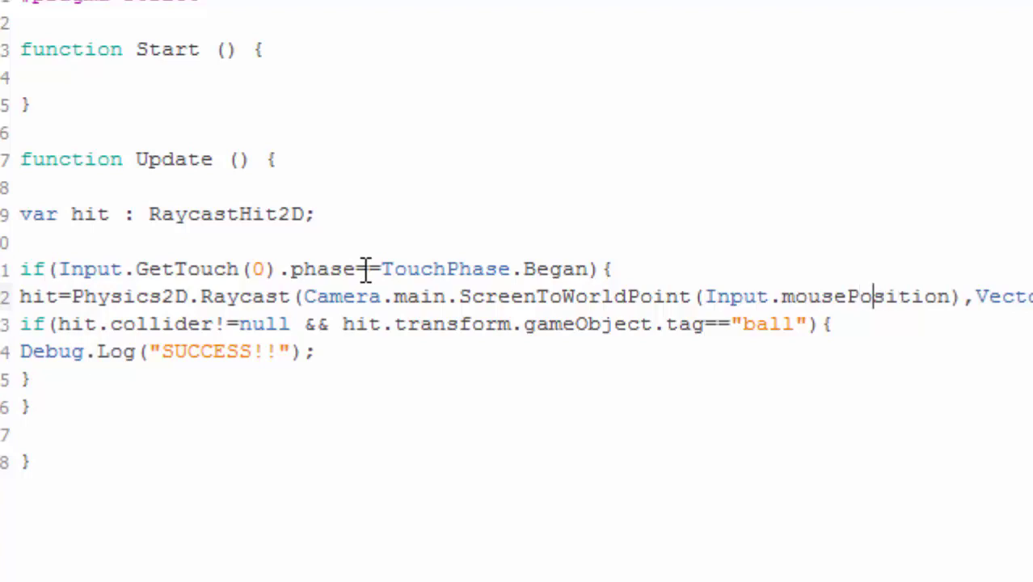
{"action": "key", "text": "Right"}
{"action": "key", "text": "Right"}
{"action": "key", "text": "Right"}
{"action": "key", "text": "Right"}
{"action": "key", "text": "Right"}
{"action": "key", "text": "BackSpace"}
{"action": "key", "text": "BackSpace"}
{"action": "key", "text": "BackSpace"}
{"action": "key", "text": "BackSpace"}
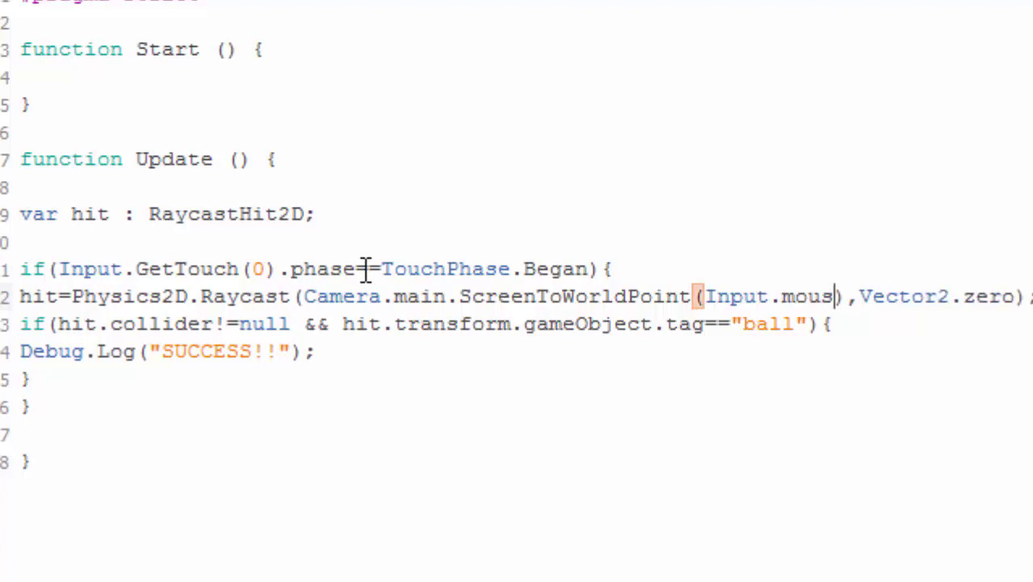
{"action": "key", "text": "BackSpace"}
{"action": "key", "text": "BackSpace"}
{"action": "key", "text": "BackSpace"}
Make the raycast argument Input.GetTouch(0).position and bring Unity back to the front
{"action": "type", "text": "."}
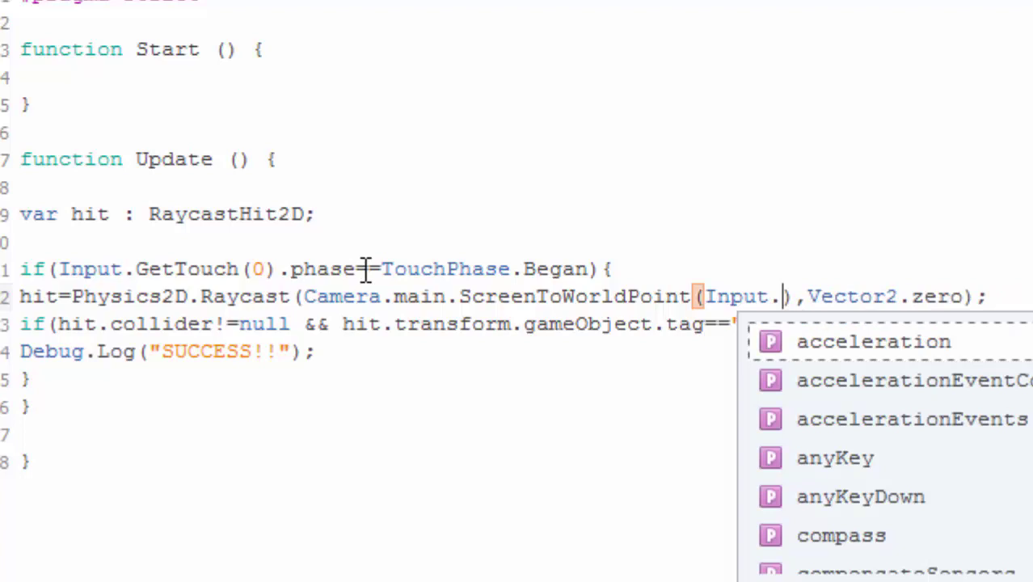
{"action": "type", "text": "gett"}
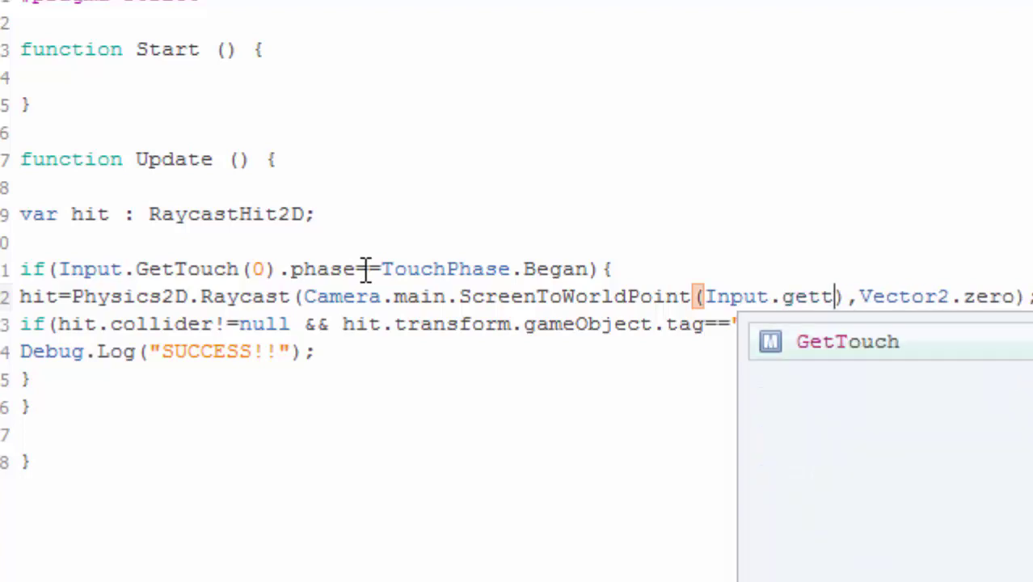
{"action": "key", "text": "Return"}
{"action": "type", "text": "("}
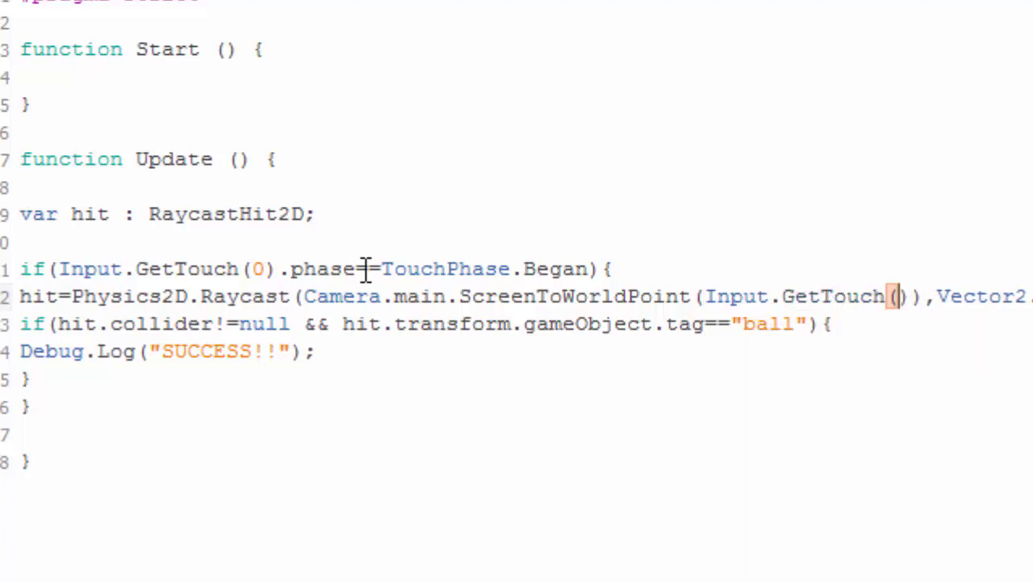
{"action": "type", "text": "0"}
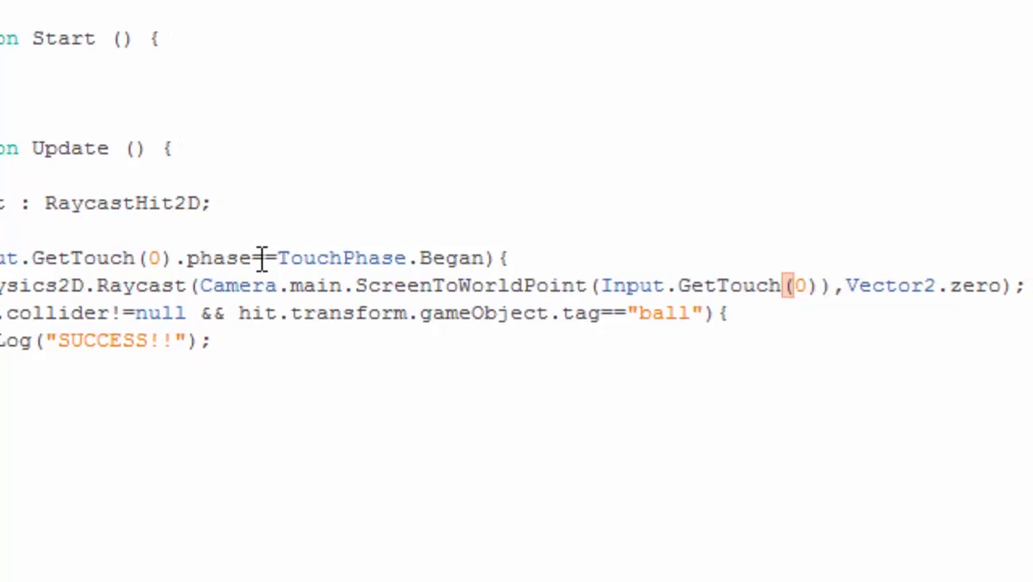
{"action": "type", "text": "."}
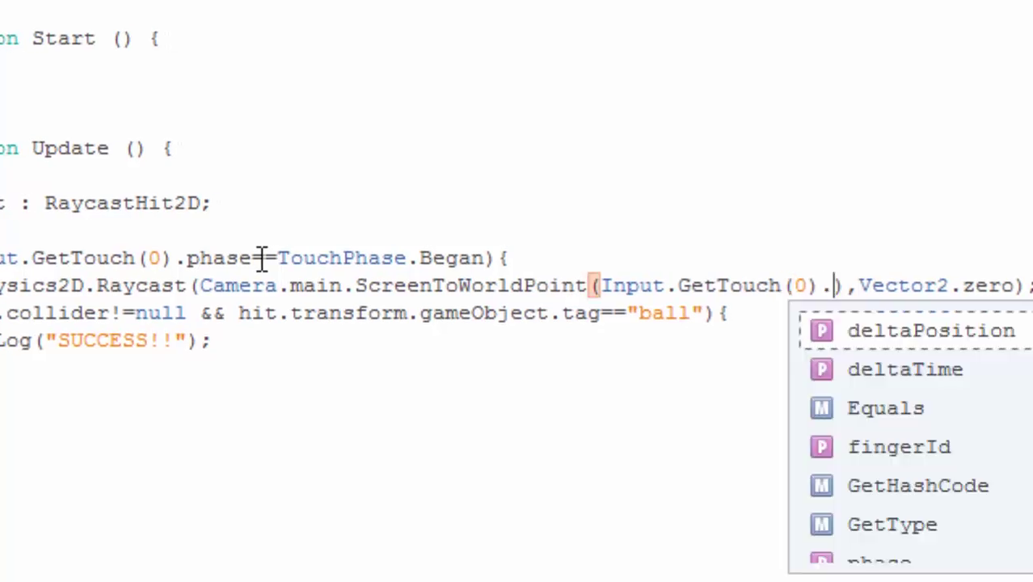
{"action": "type", "text": "posi"}
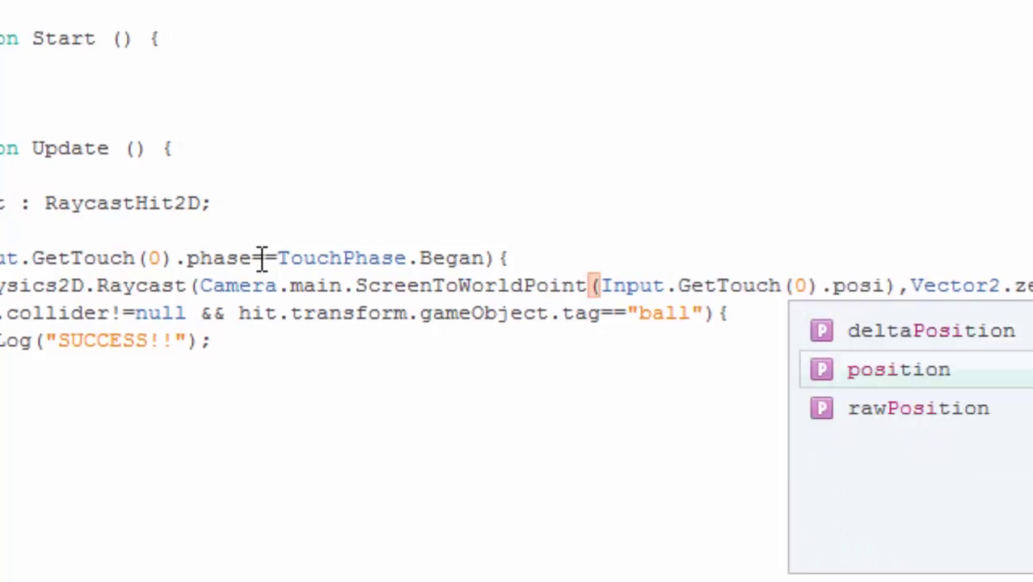
{"action": "key", "text": "Return"}
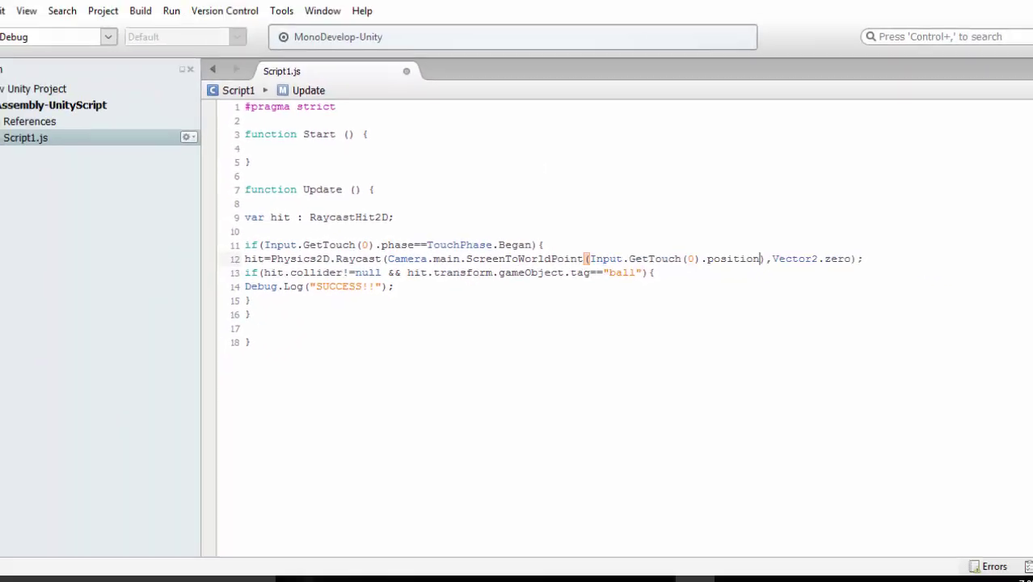
{"action": "left_click", "coordinate": [952, 8]}
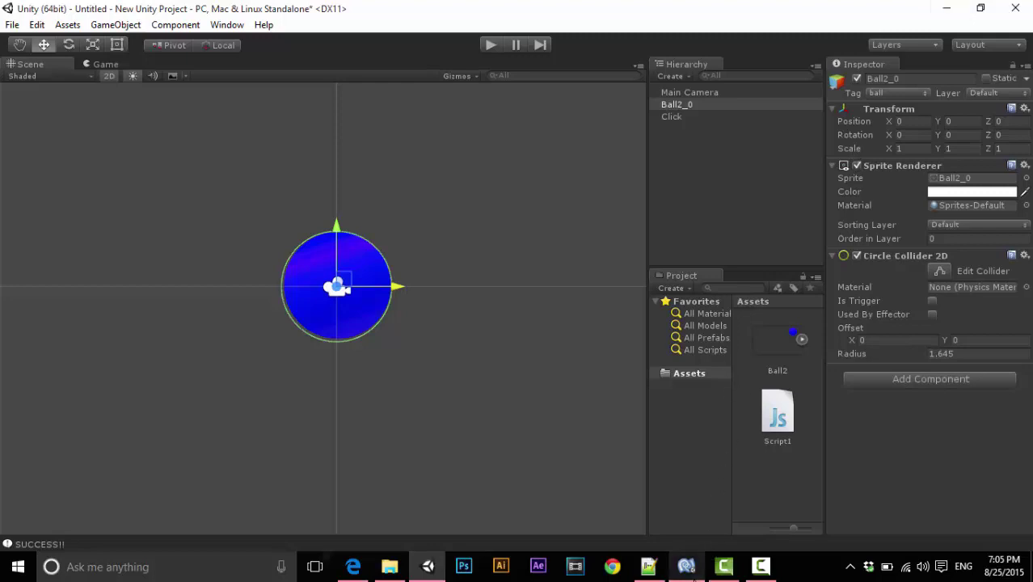
{"action": "left_click", "coordinate": [688, 569]}
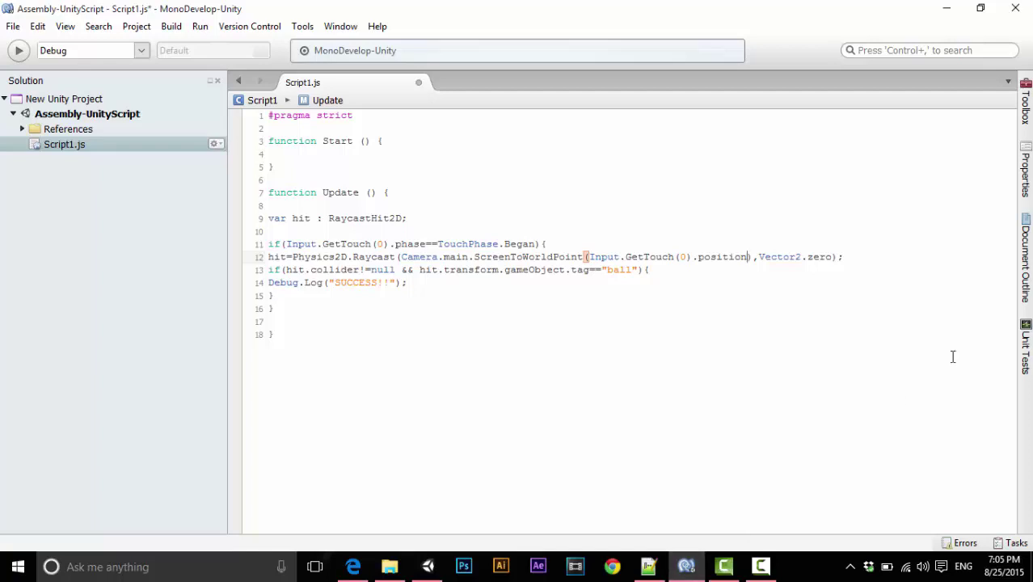
{"action": "left_click", "coordinate": [948, 10]}
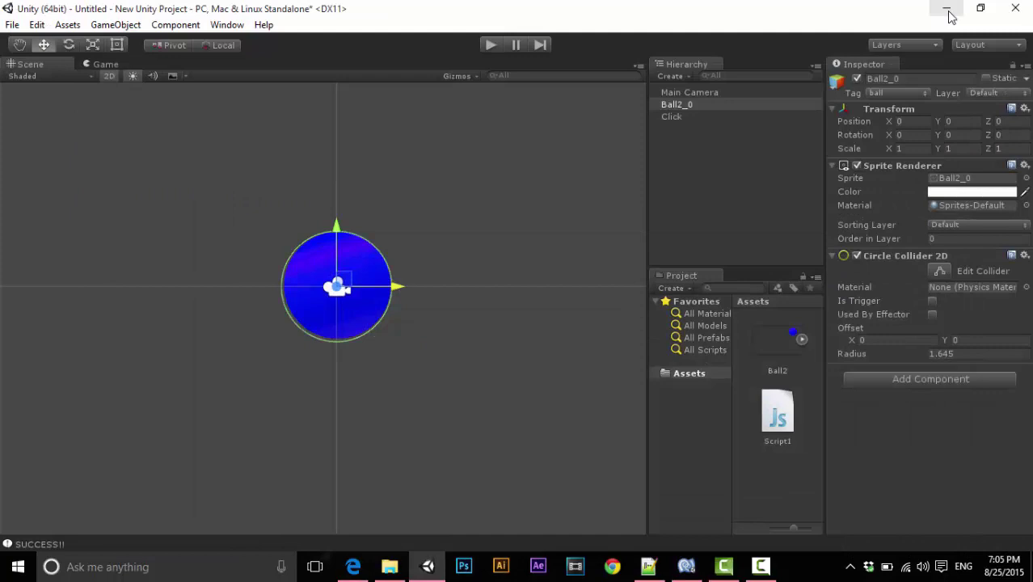